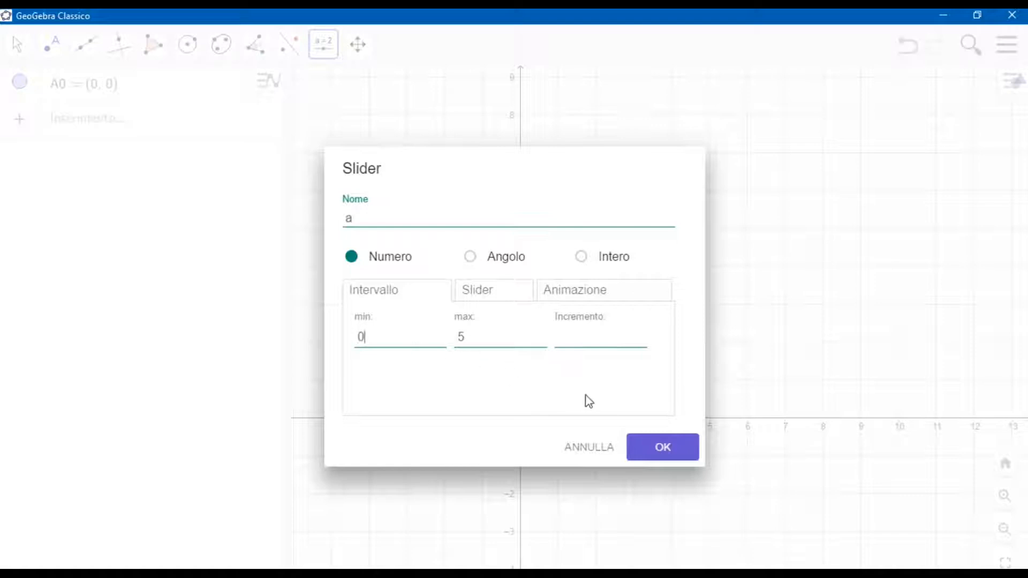
Create the number slider a ranging from 0 to 5 and set its value to 5.
click(666, 456)
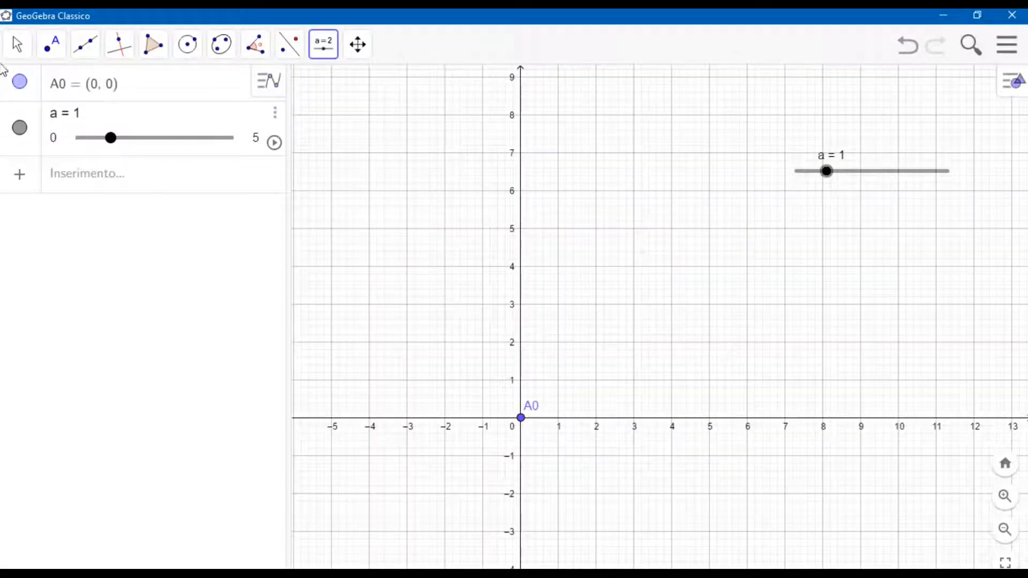
click(17, 44)
mouse_move(119, 45)
drag(827, 171, 962, 179)
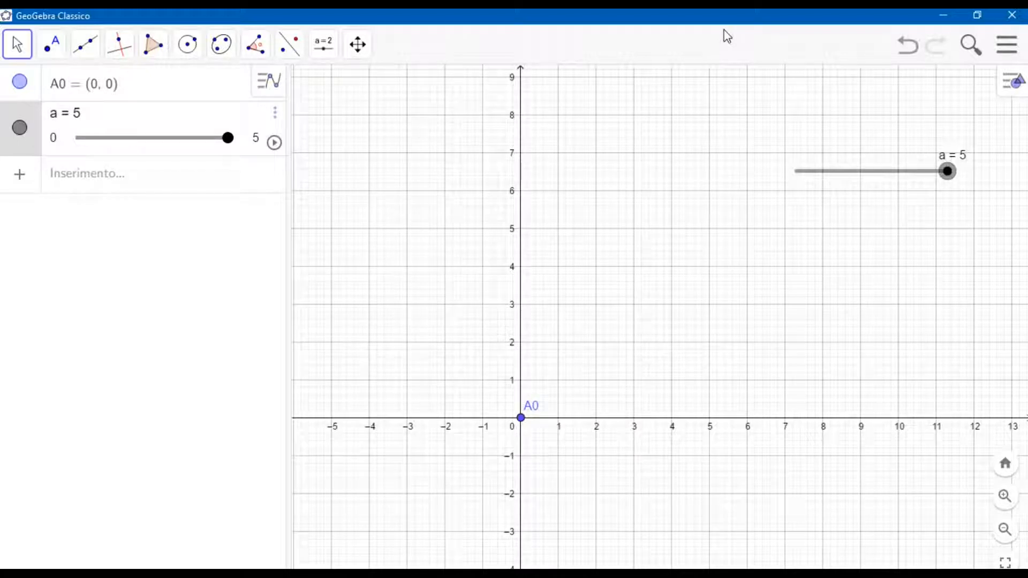
Define point B0 by command as Punto(Circonferenza(A0, a)), a point on the circle centred at A0 with radius a.
click(136, 185)
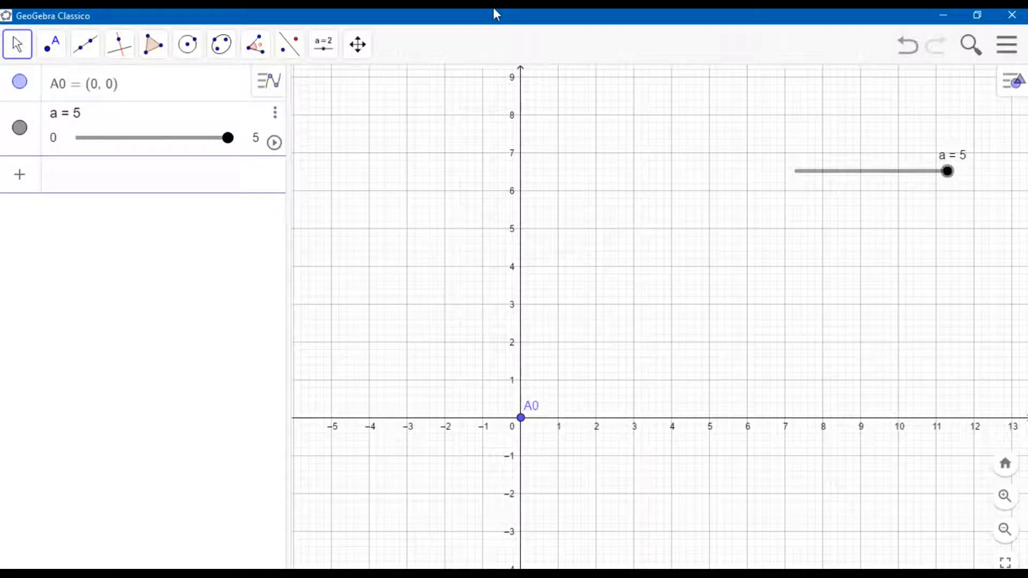
text(B0 = Punto)
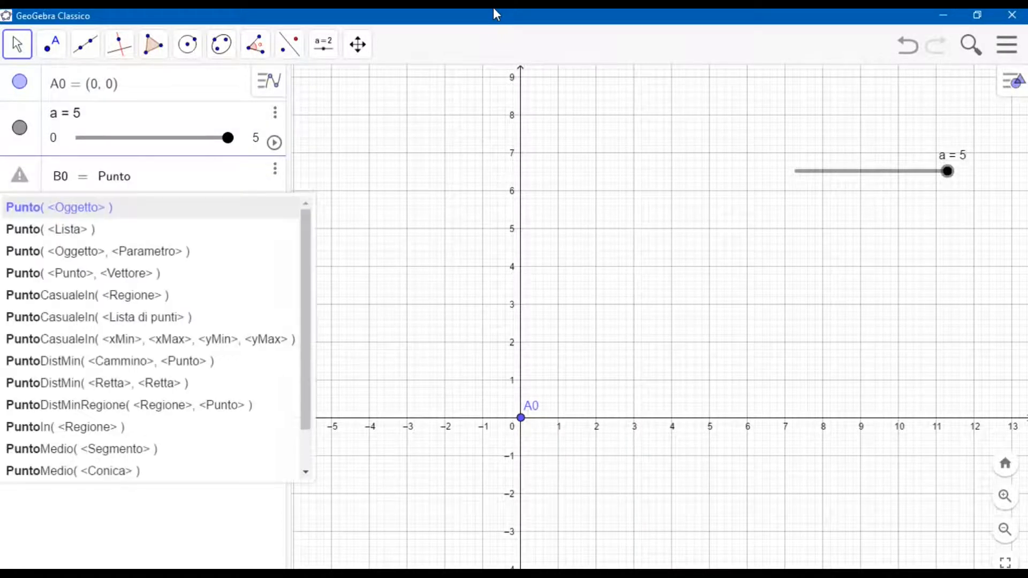
text(()
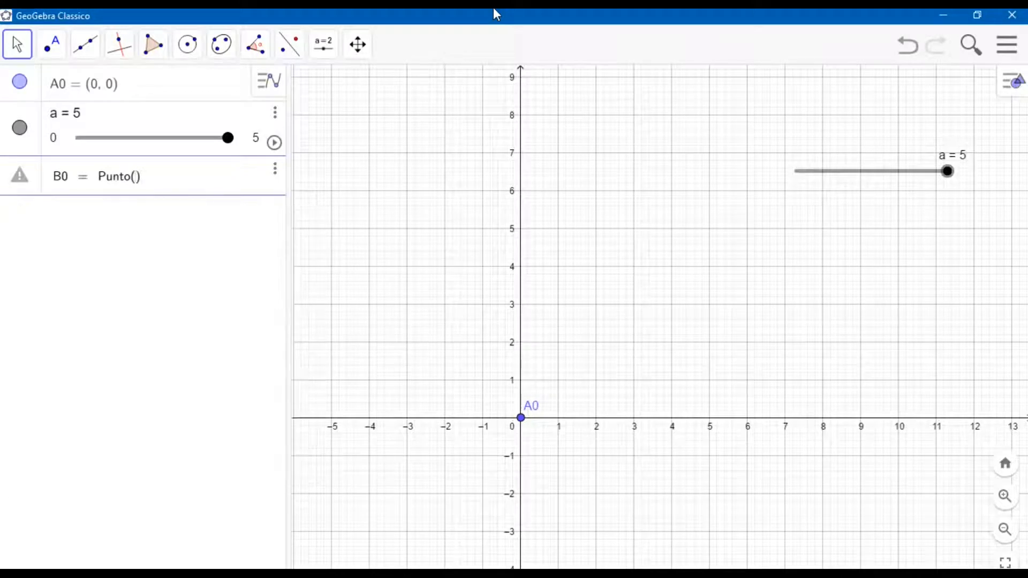
text(Cir)
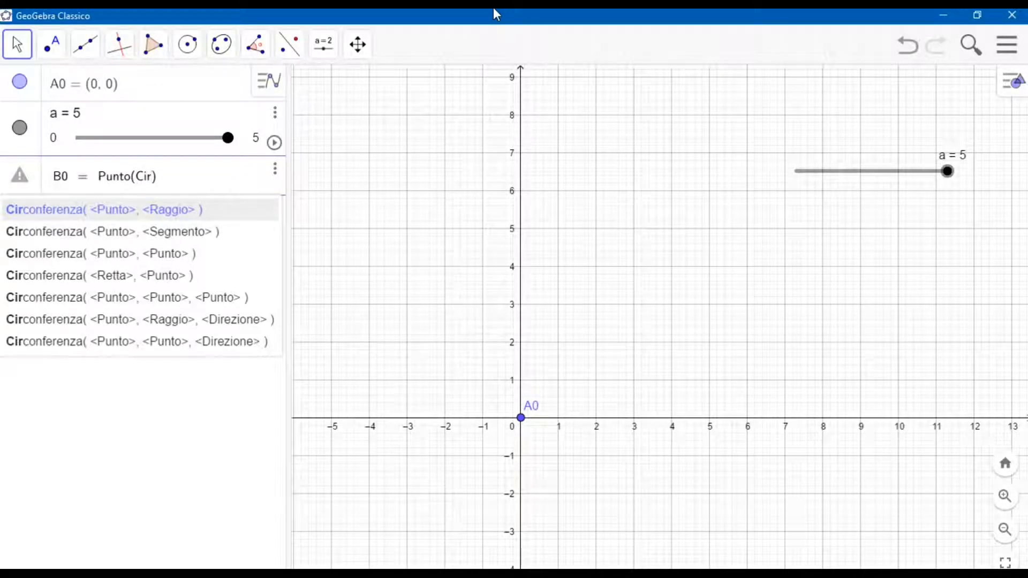
click(194, 210)
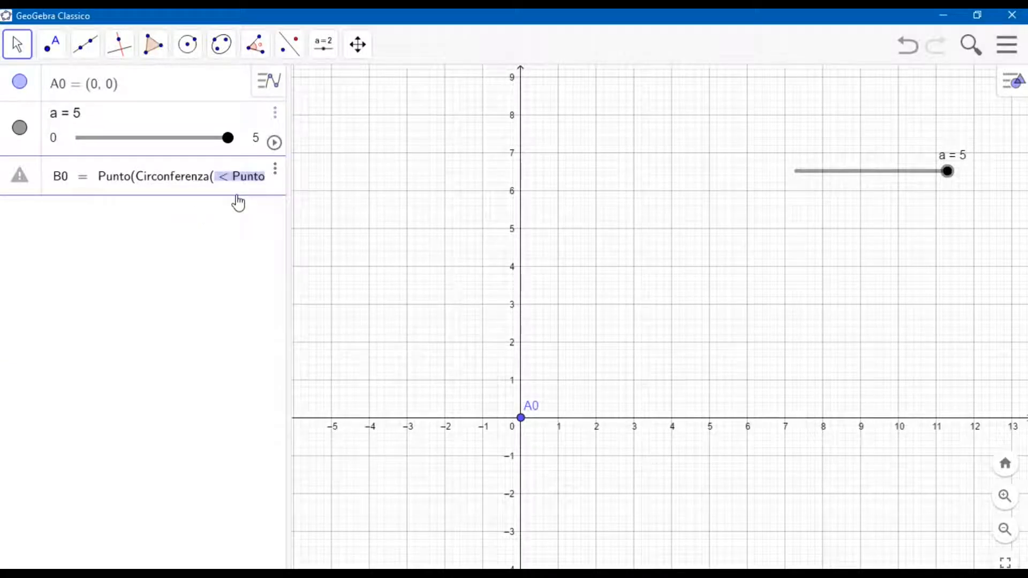
text(A0,)
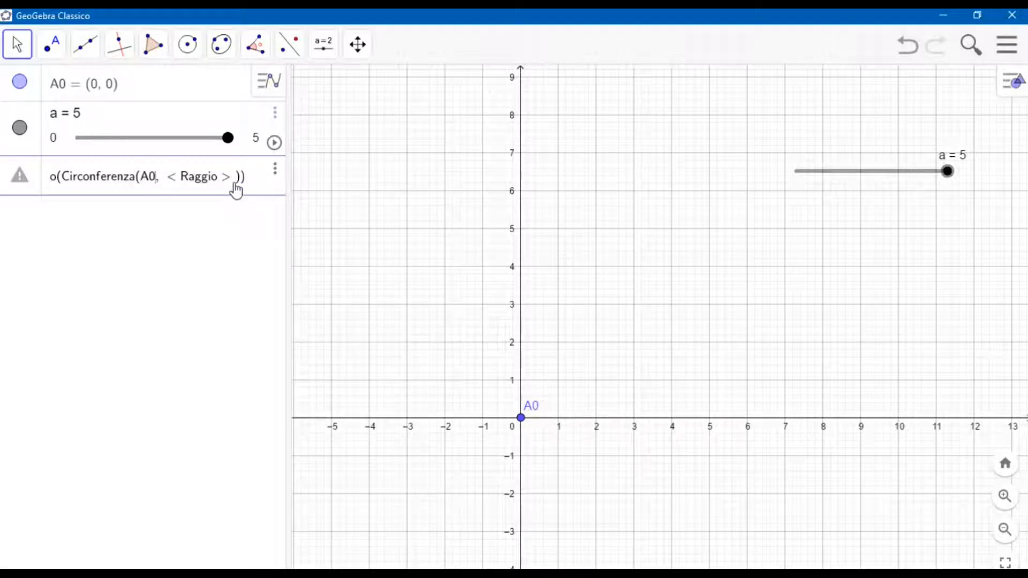
key(BackSpace)
key(BackSpace)
key(BackSpace)
key(BackSpace)
key(BackSpace)
key(BackSpace)
key(BackSpace)
key(BackSpace)
text(a)
key(Return)
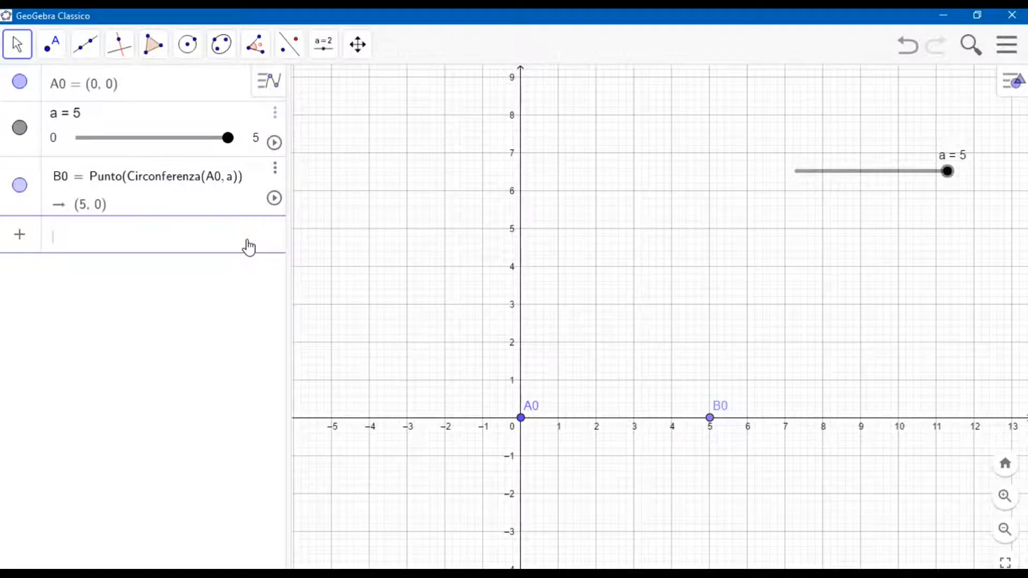
Draw a circle by centre and radius, centred at A0 with radius 0.5*a.
click(189, 42)
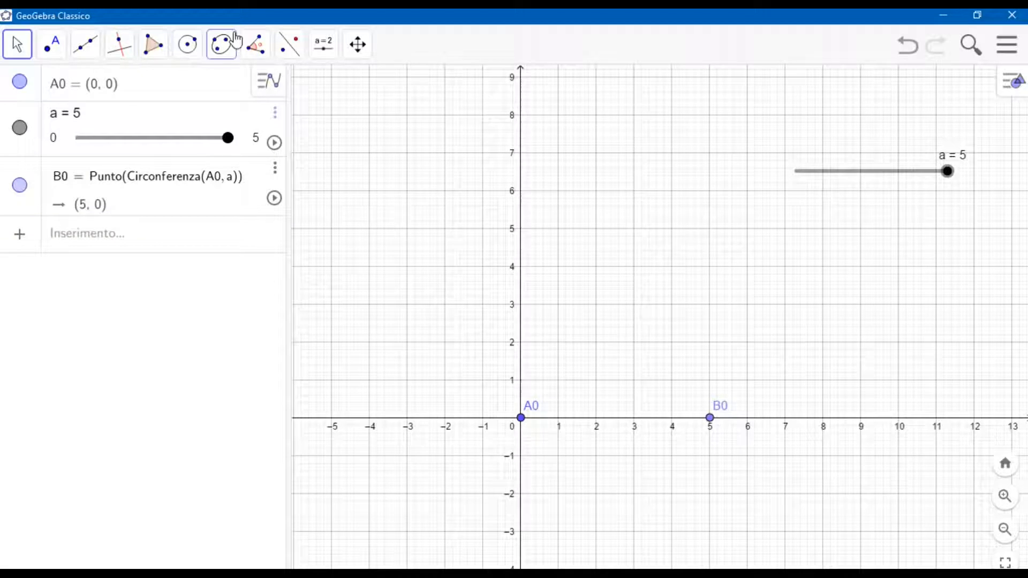
click(188, 44)
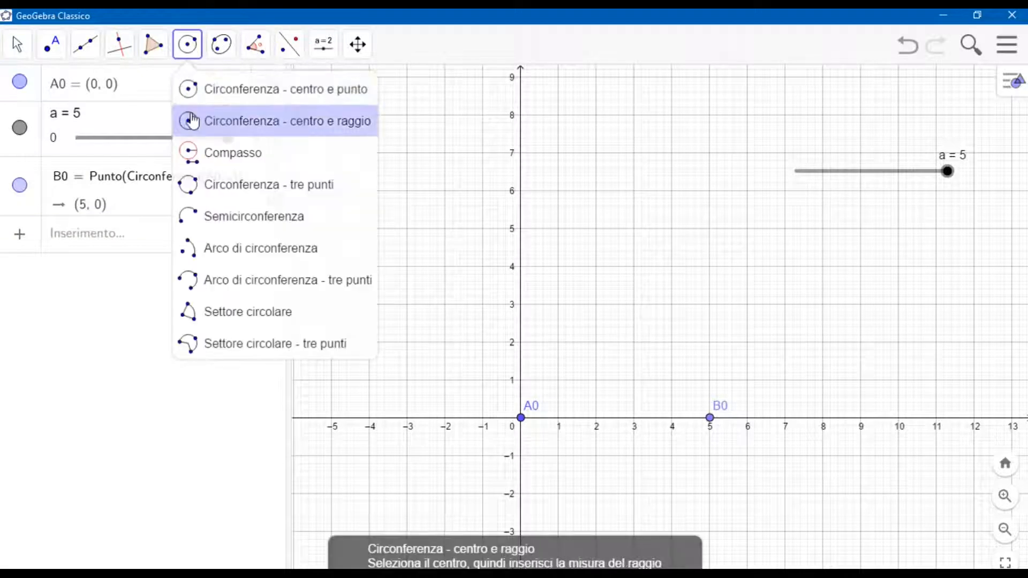
click(520, 419)
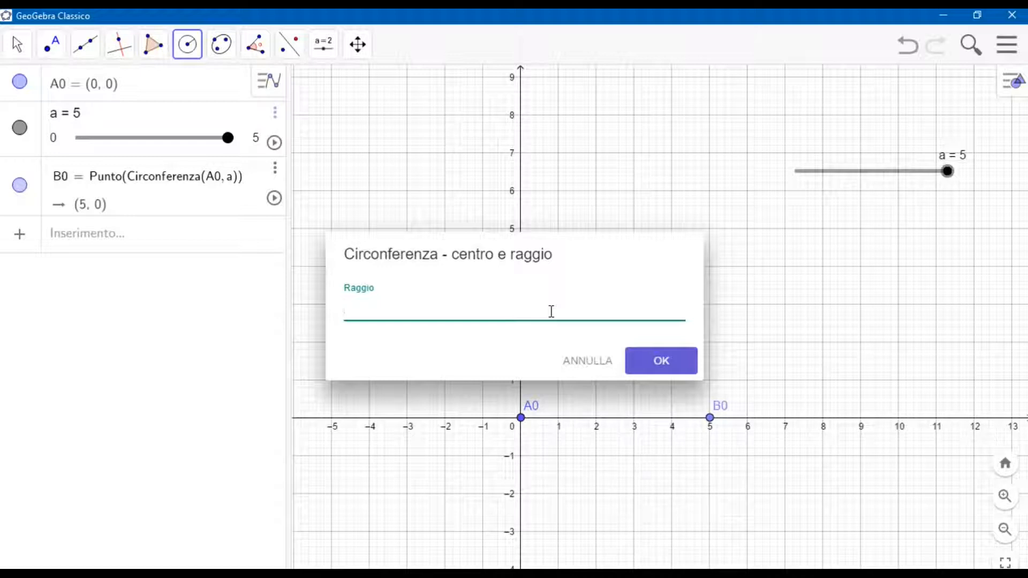
text(0.5*a)
click(636, 362)
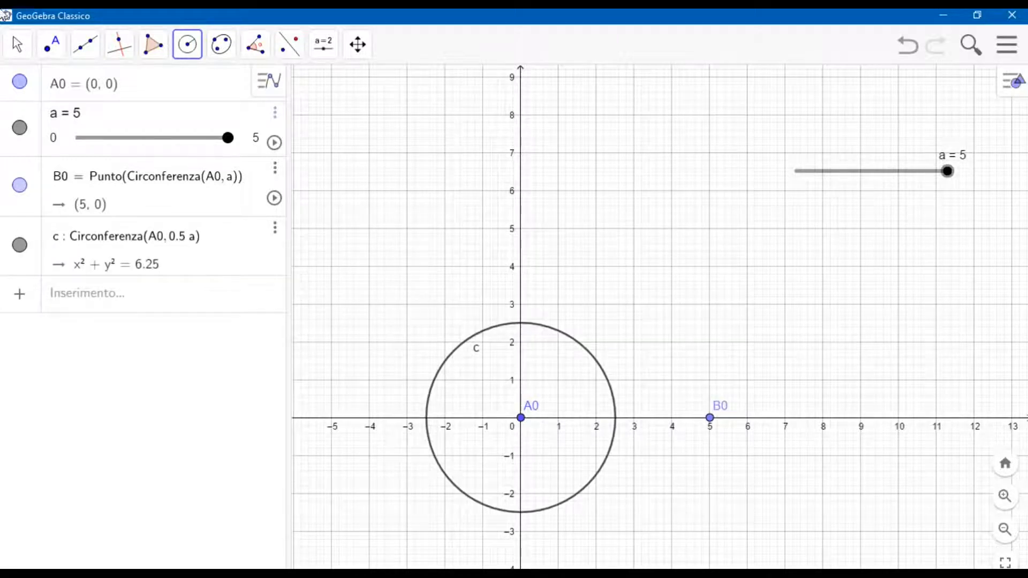
Place a point where the circle around A0 crosses the negative x-axis.
click(52, 44)
click(75, 119)
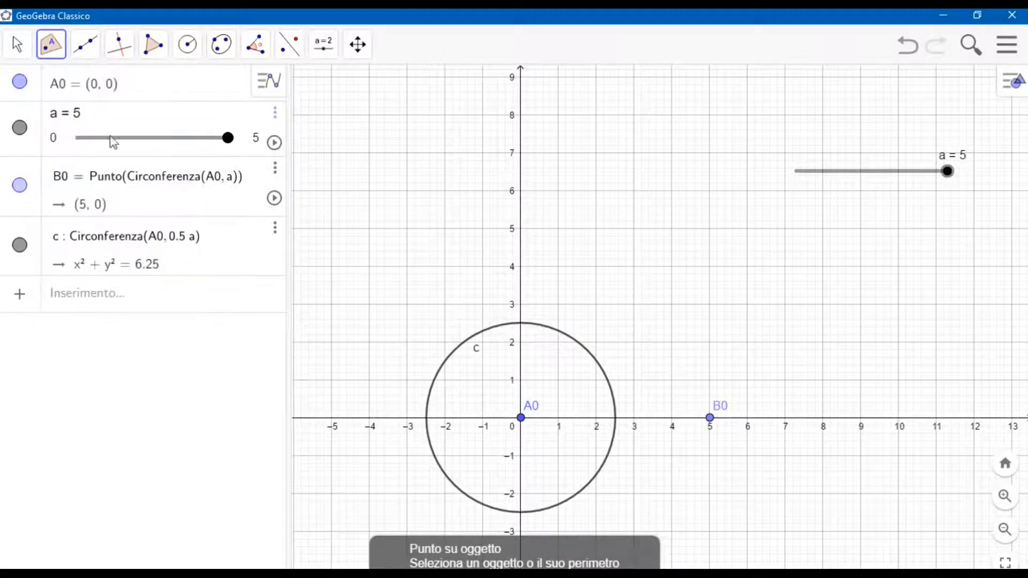
click(427, 419)
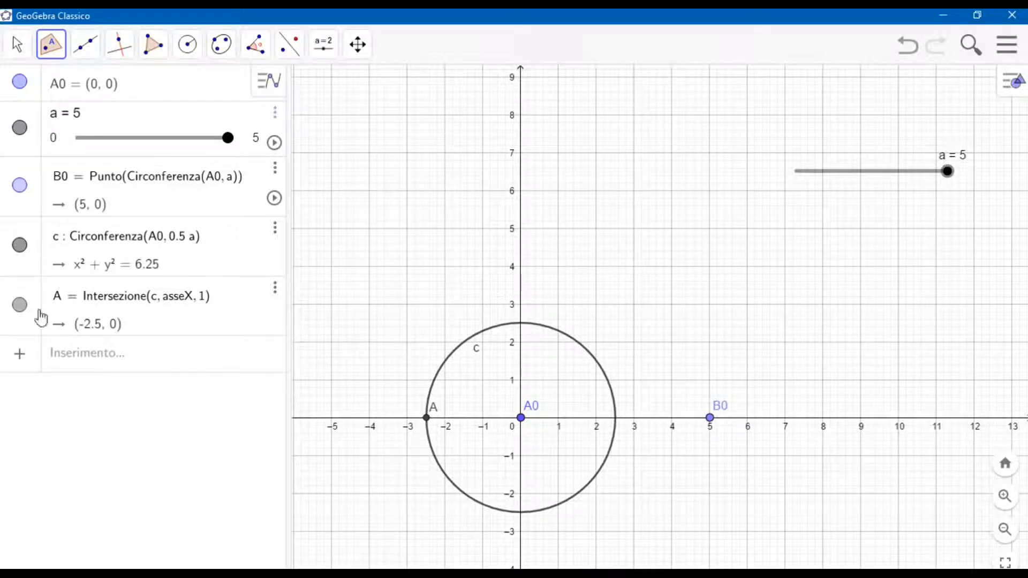
click(18, 49)
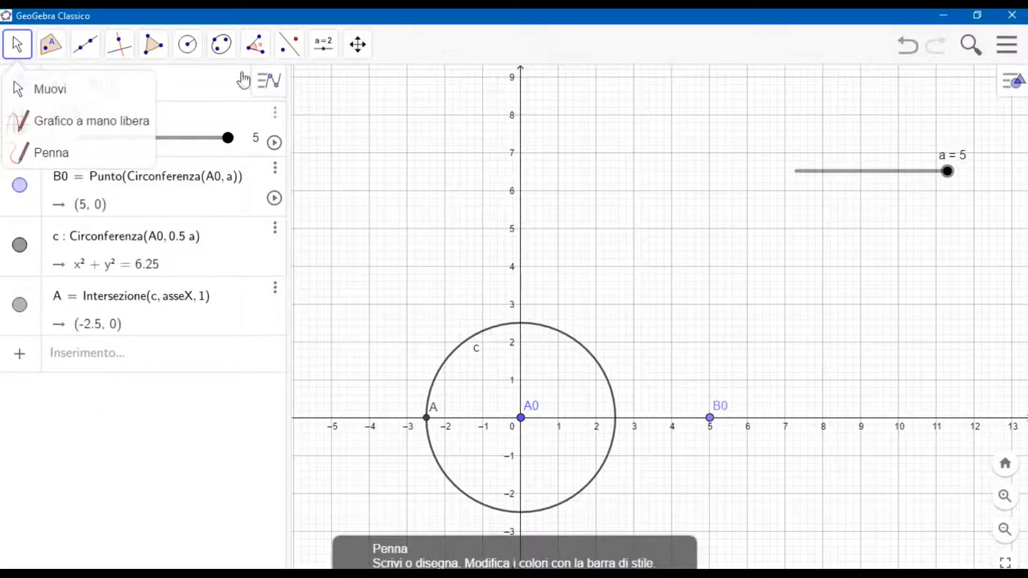
Create an angle slider α from 0° to 360° with a 1° increment, placed above the a slider.
click(316, 49)
click(345, 86)
click(721, 103)
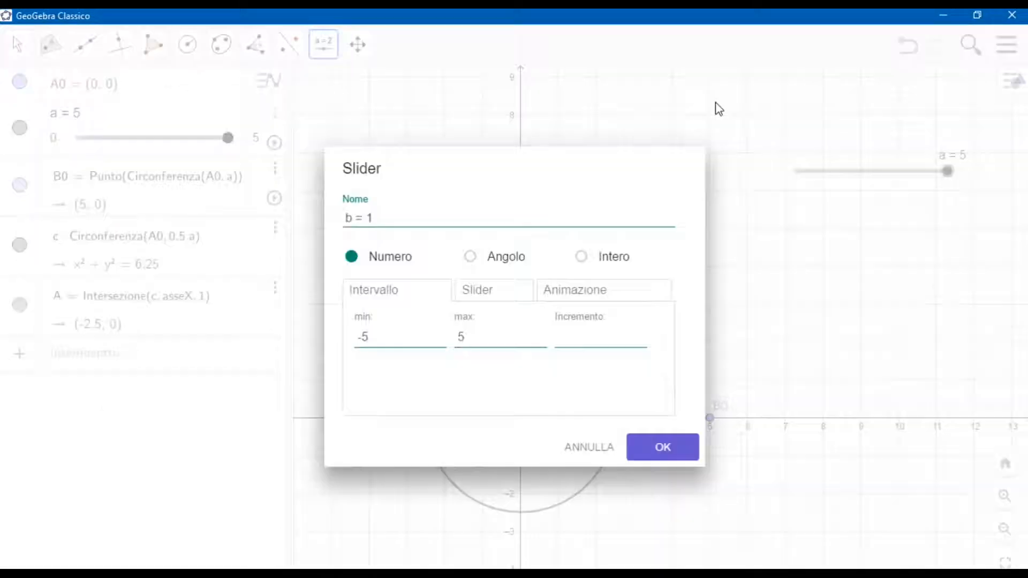
click(470, 257)
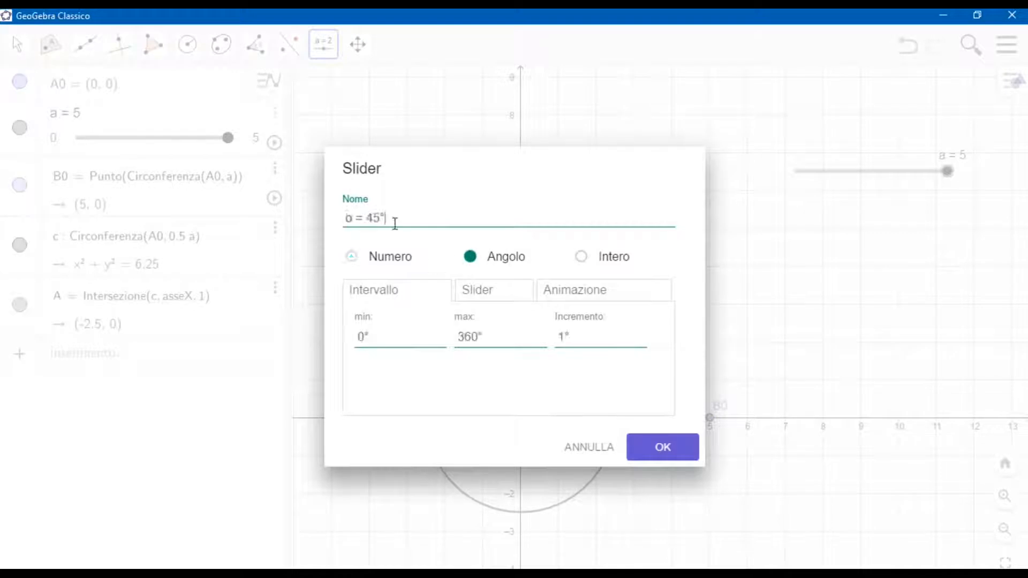
key(BackSpace)
key(BackSpace)
key(BackSpace)
key(BackSpace)
key(BackSpace)
click(658, 446)
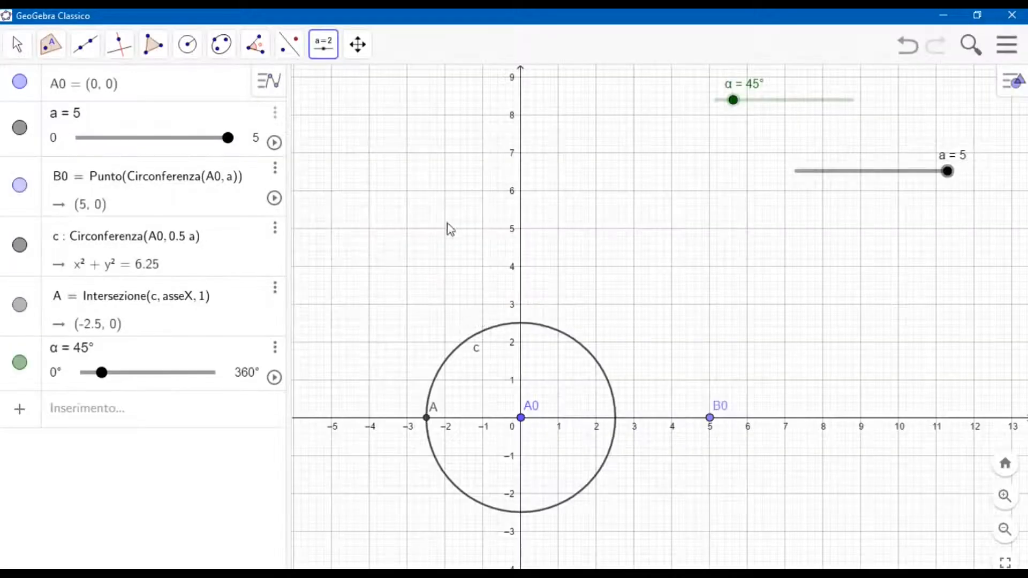
Construct an angle of given size α, clockwise, from point A about the vertex A0.
click(255, 44)
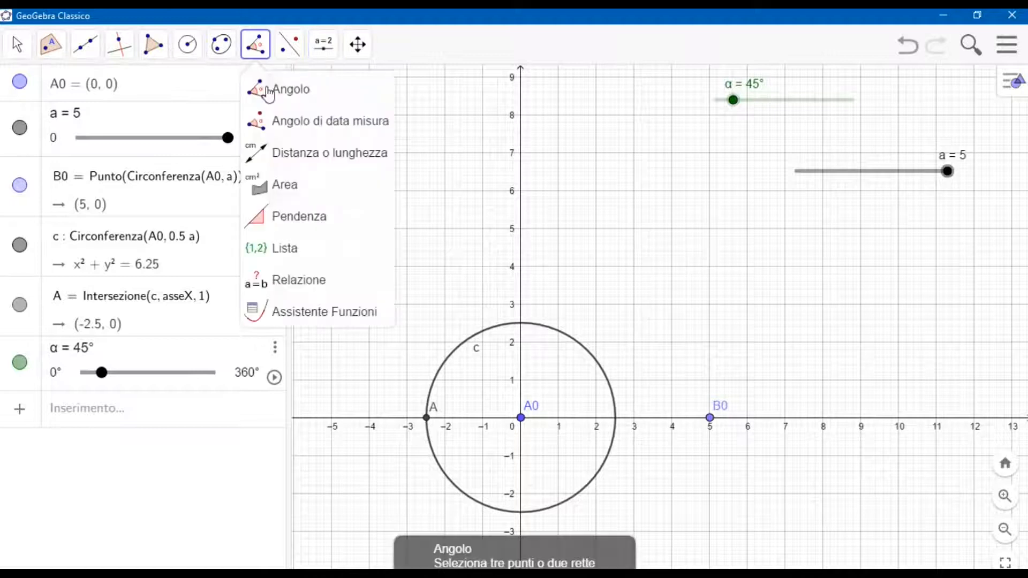
click(278, 121)
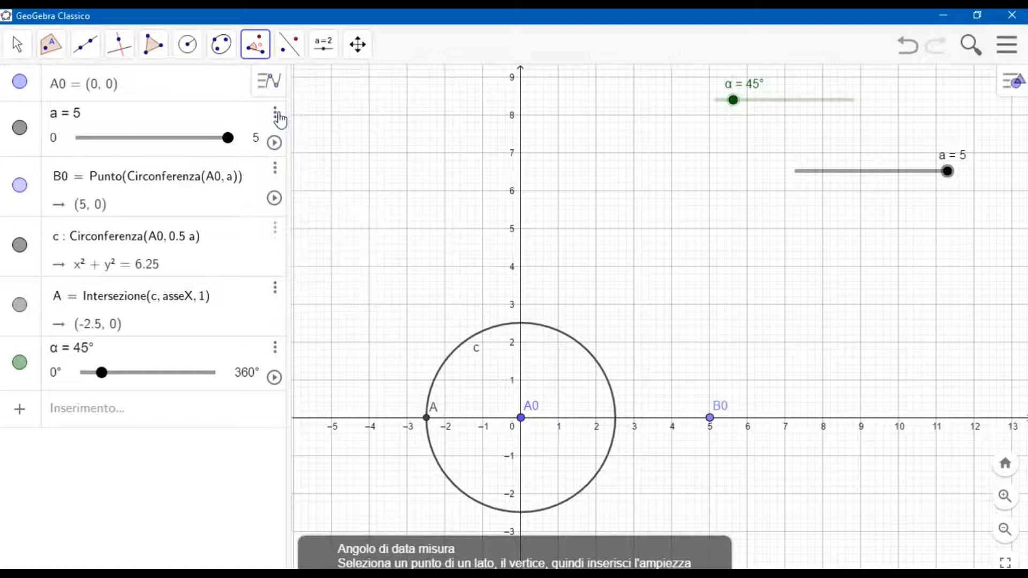
click(427, 419)
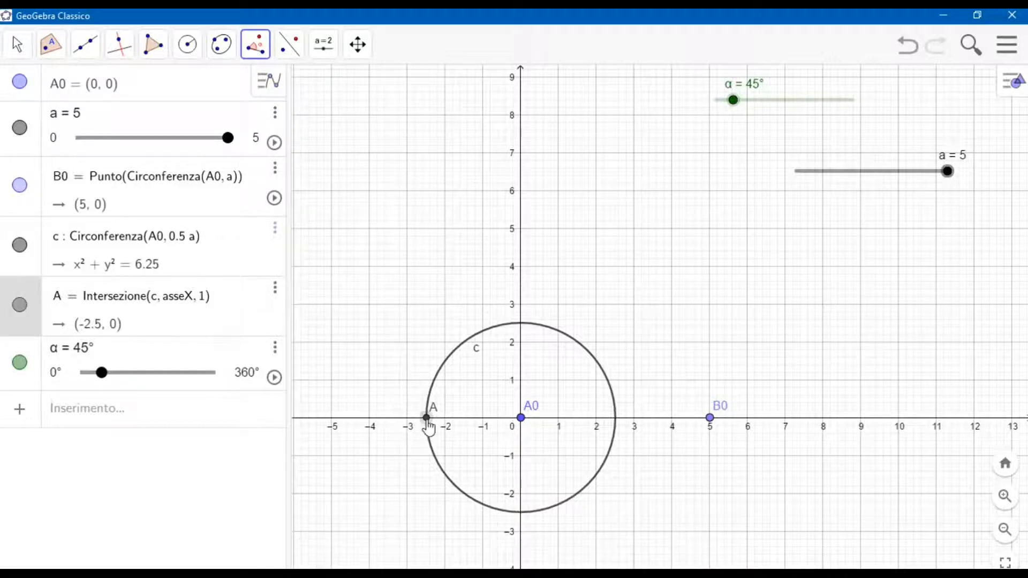
click(522, 419)
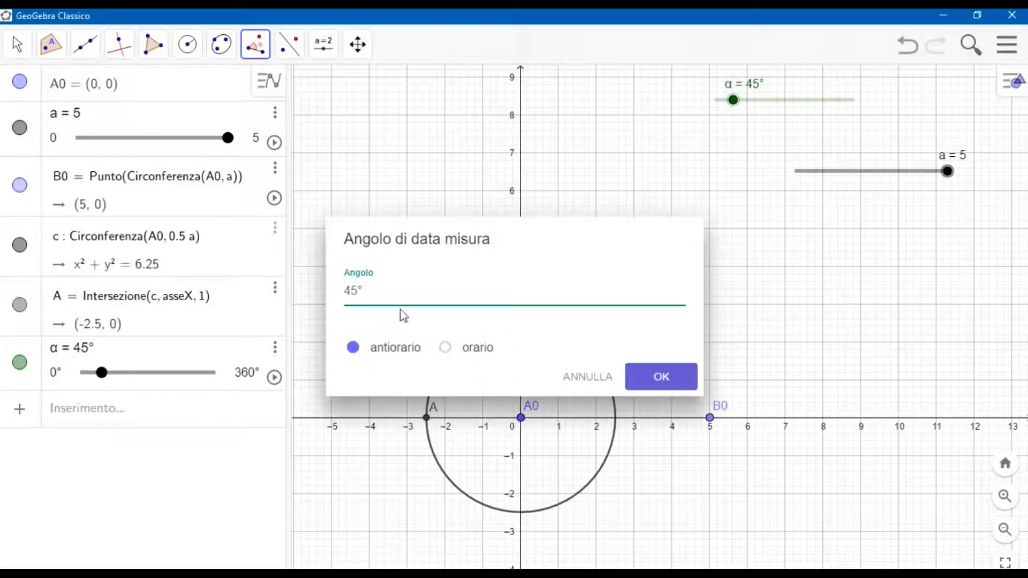
key(BackSpace)
key(BackSpace)
key(BackSpace)
click(103, 526)
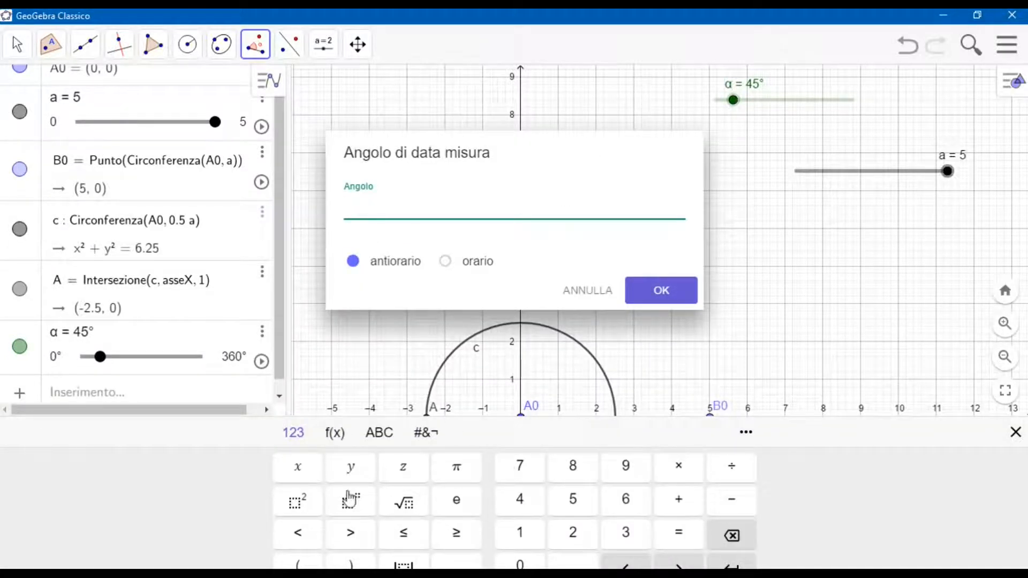
click(388, 434)
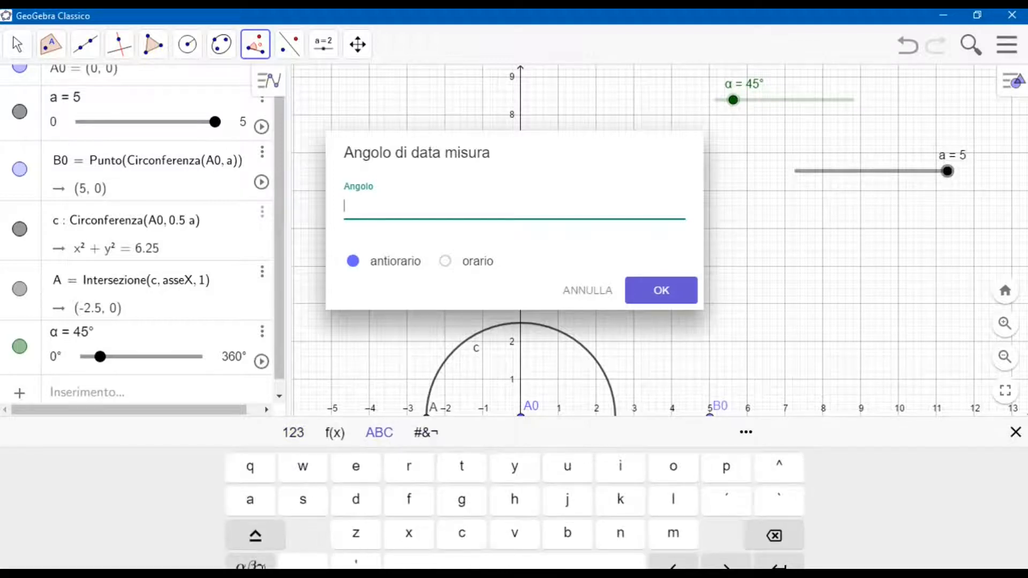
click(264, 559)
click(304, 503)
click(430, 180)
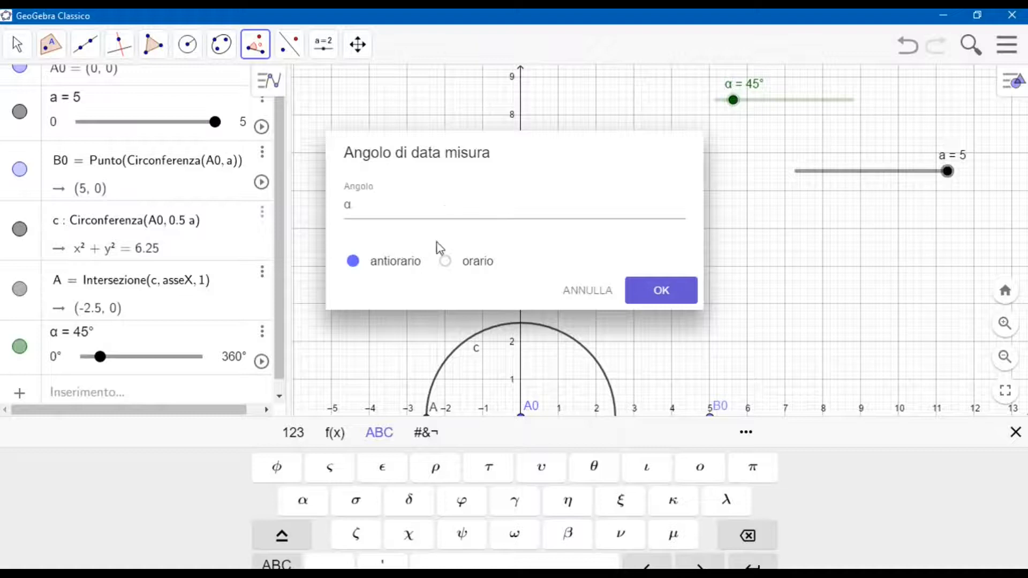
click(445, 262)
click(669, 295)
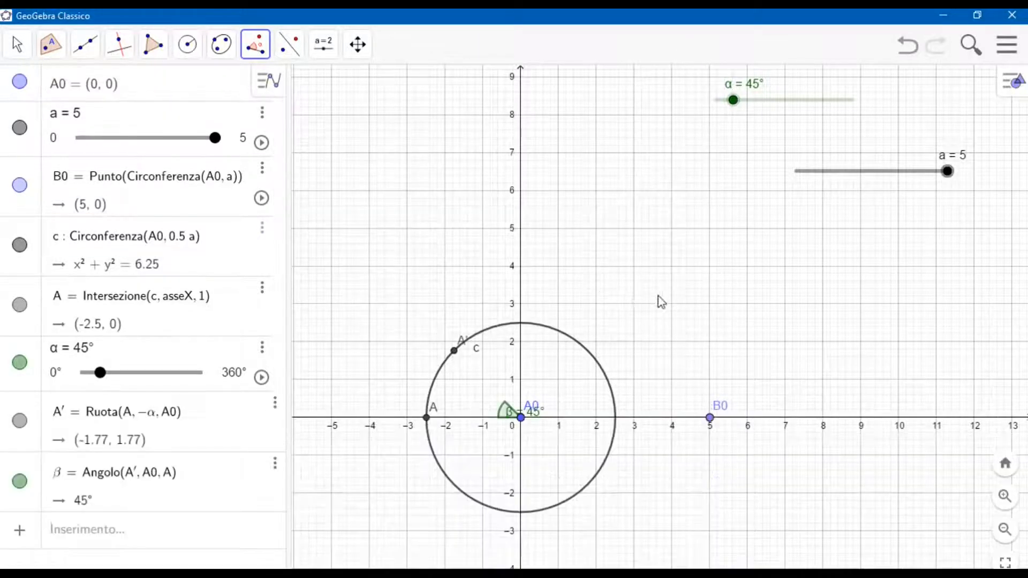
Hide the angle β, point A and the circle c, keeping the rotated point A' shown.
click(85, 44)
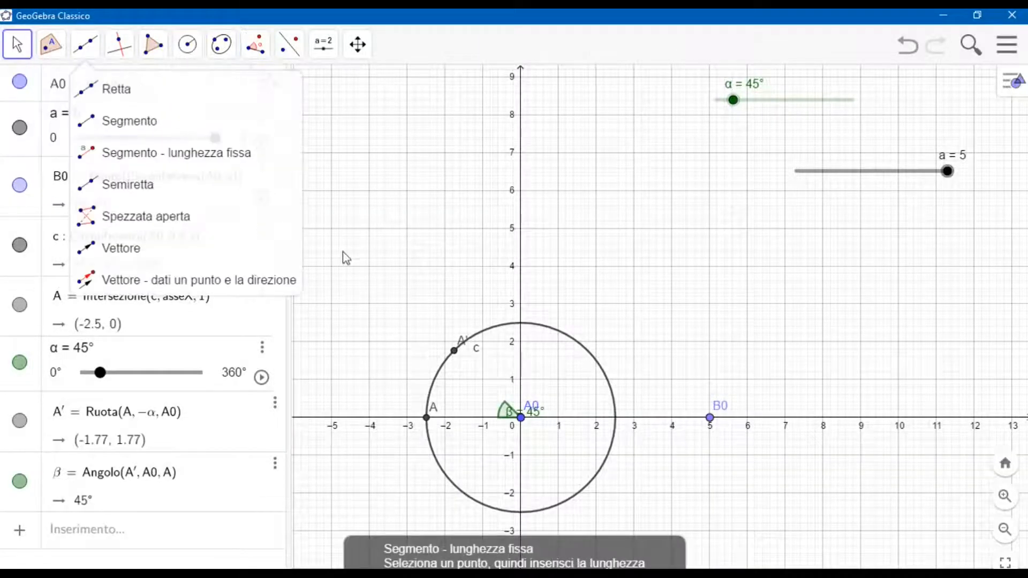
click(20, 481)
click(20, 421)
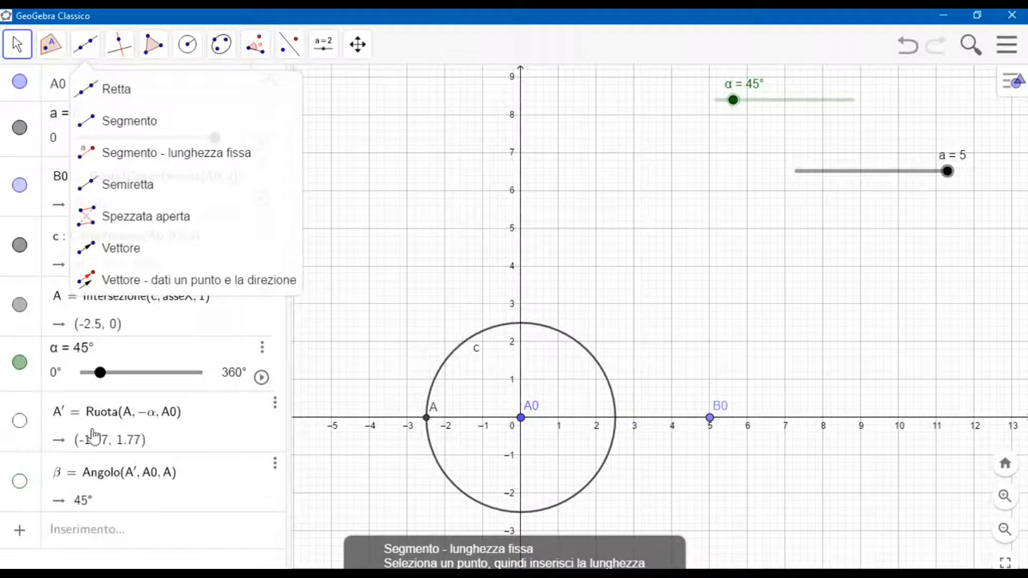
click(19, 421)
click(20, 306)
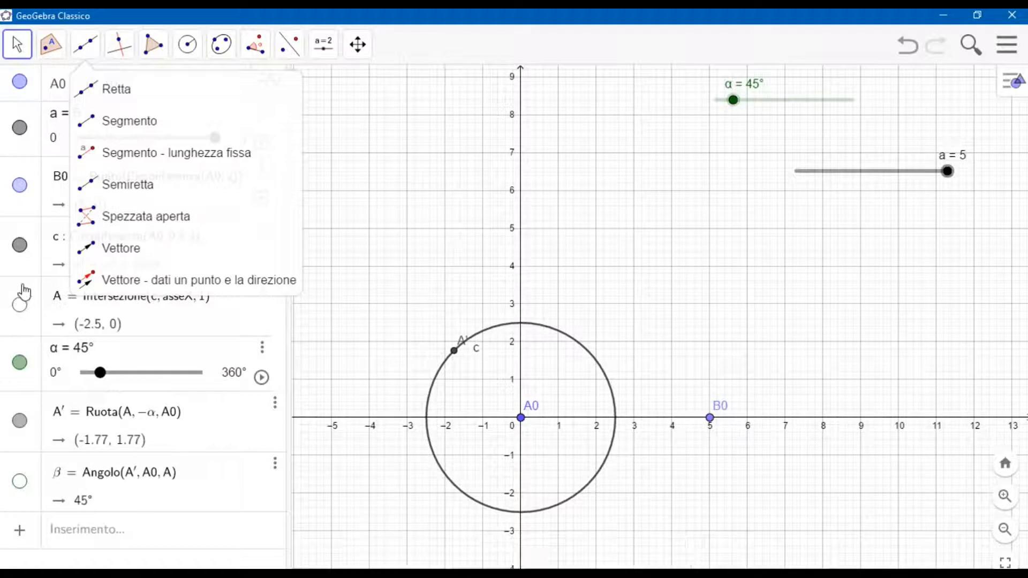
click(20, 245)
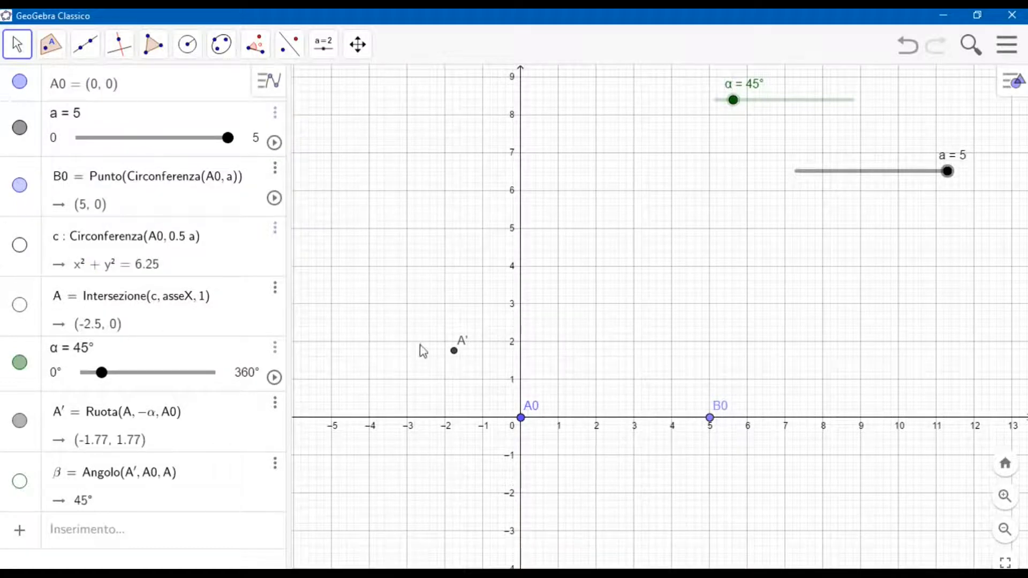
Draw a circle by centre and radius, centred at A' with radius 1.25*a.
click(197, 63)
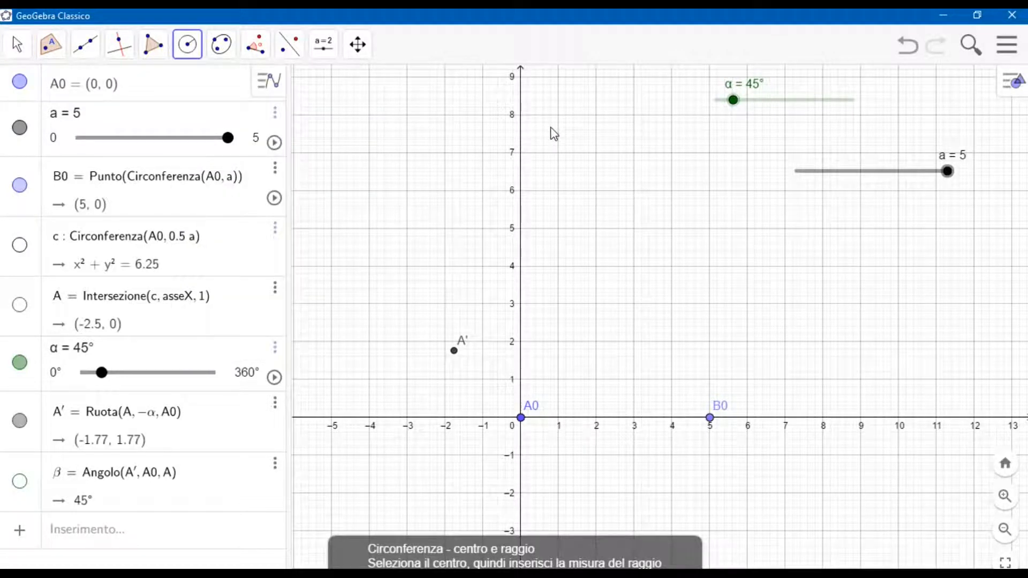
click(453, 351)
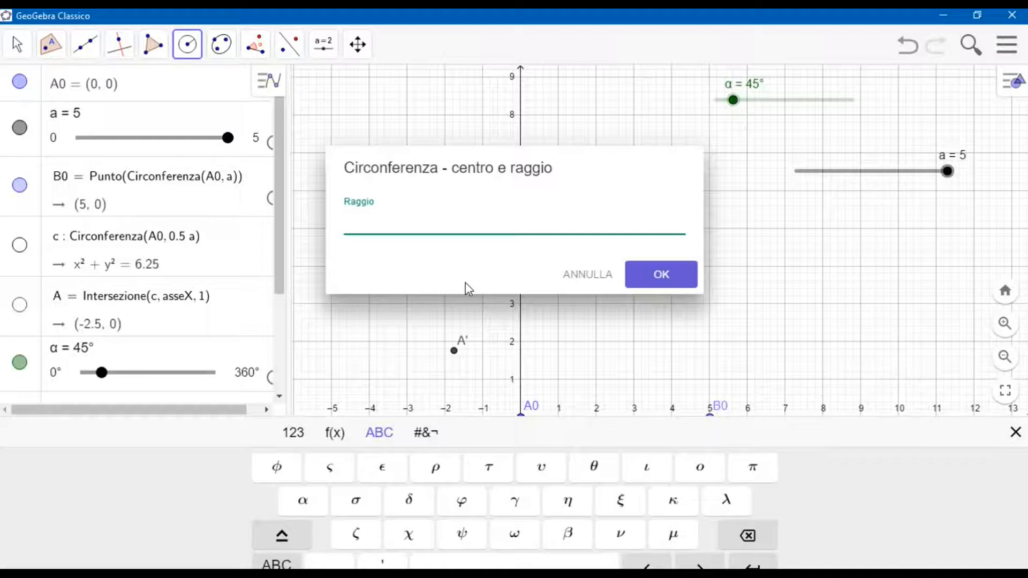
text(1.25*a)
click(657, 266)
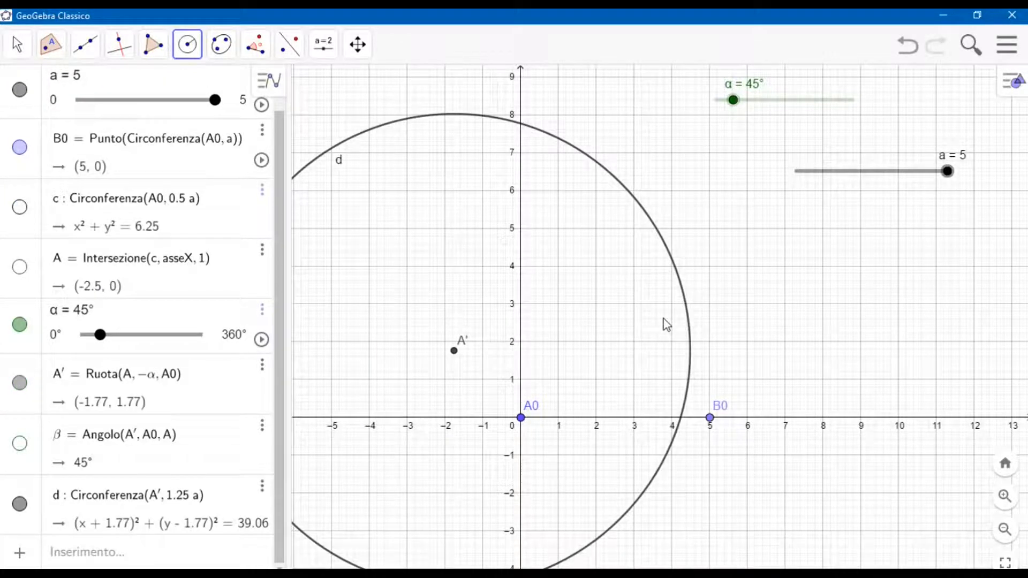
Draw a circle by centre and radius, centred at B0 with radius 1.25*a.
click(710, 418)
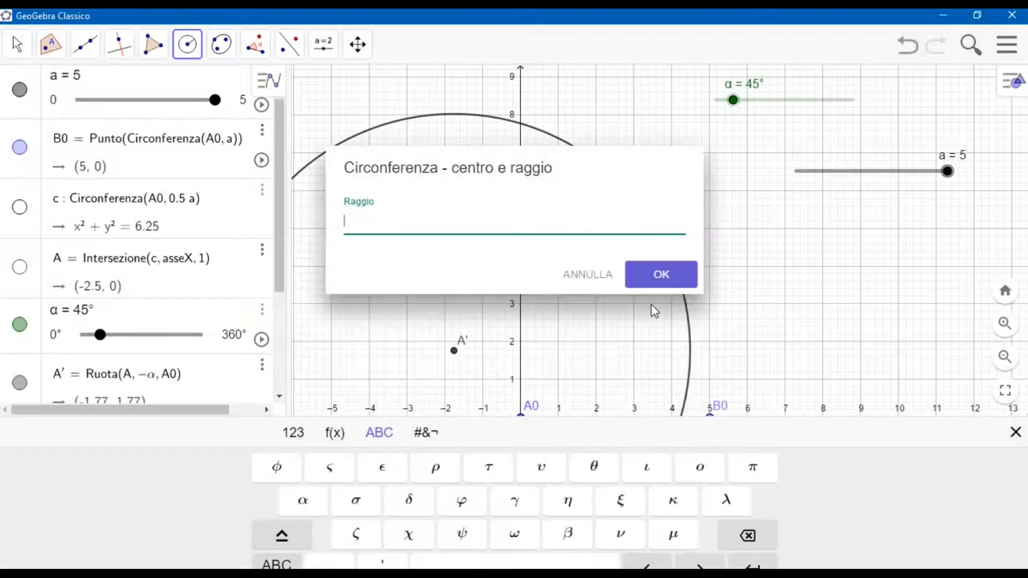
text(1.25*a)
key(Return)
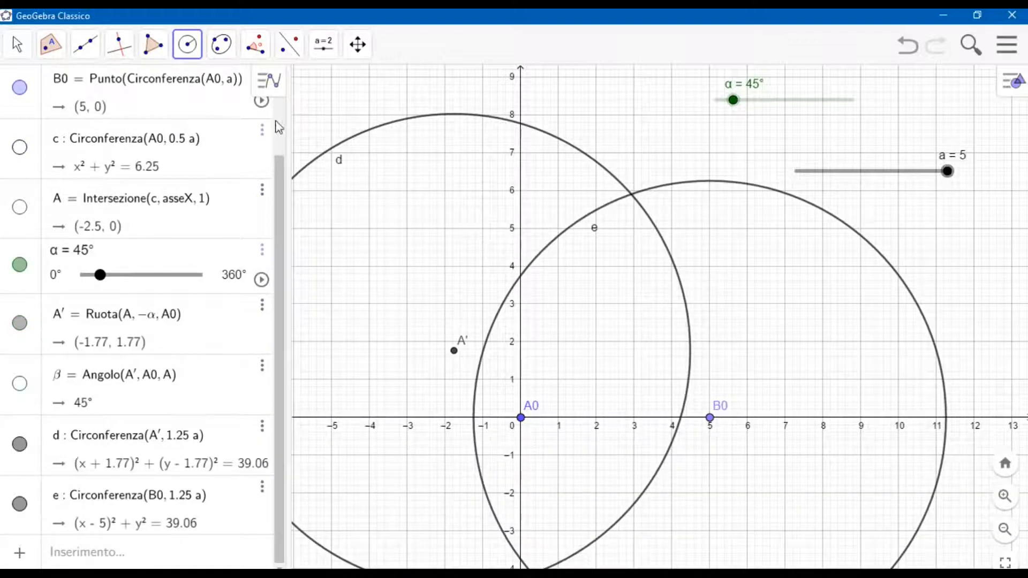
Create the intersection points of circles d and e.
click(51, 46)
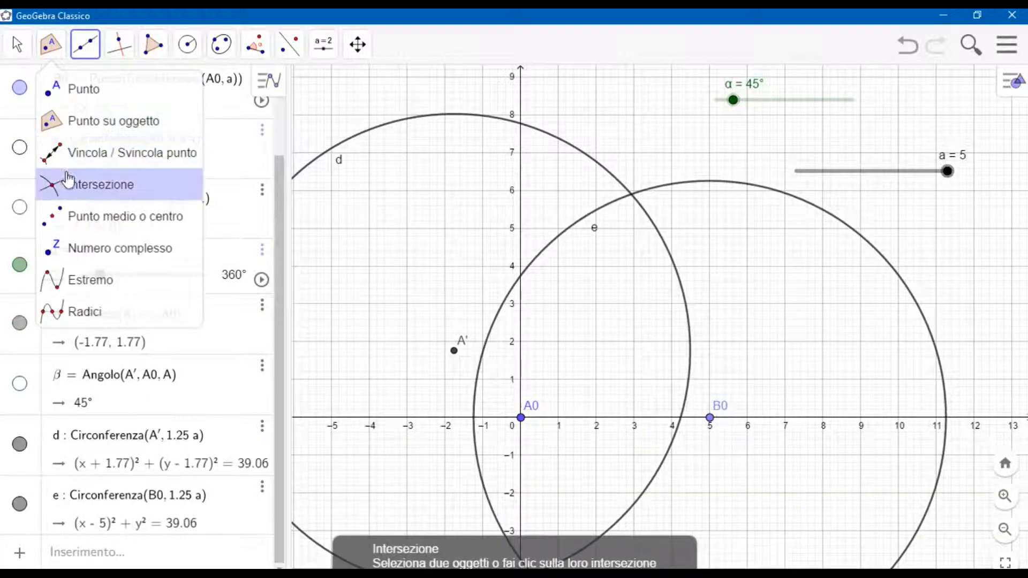
click(99, 181)
click(501, 118)
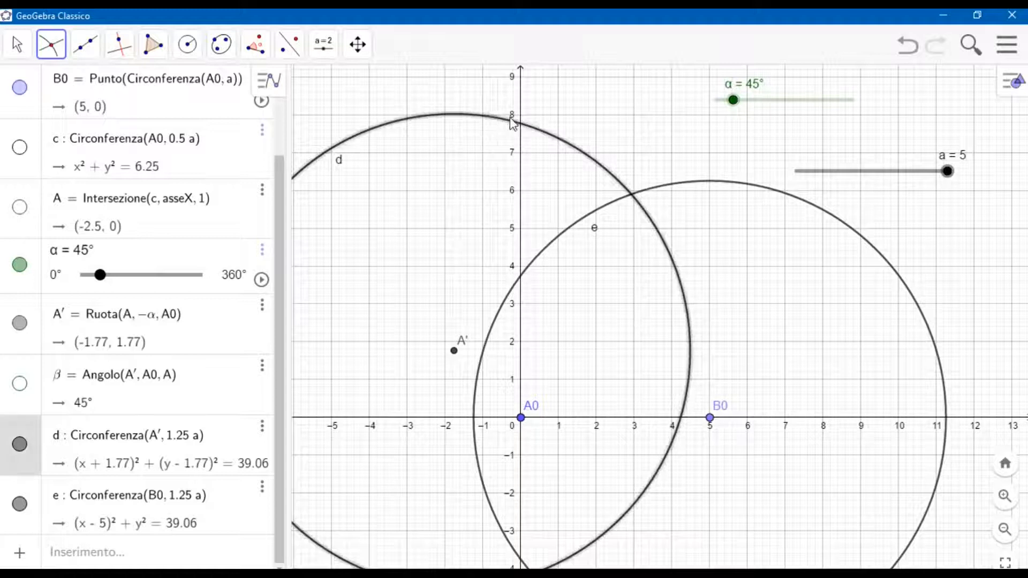
click(694, 189)
Redefine the intersection as Intersezione(d,e,1) so that only the upper point B is kept.
click(18, 44)
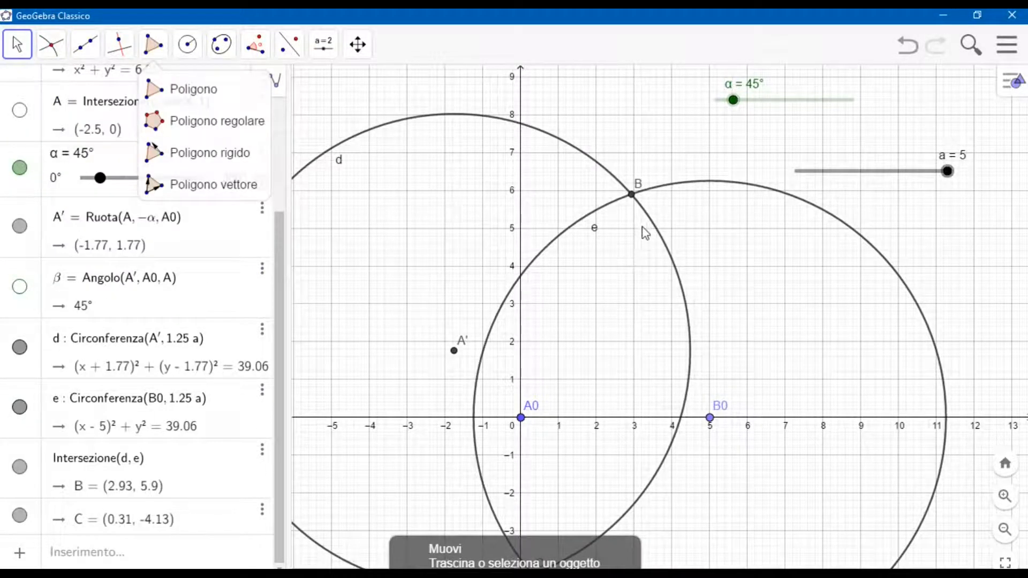
click(141, 455)
click(242, 415)
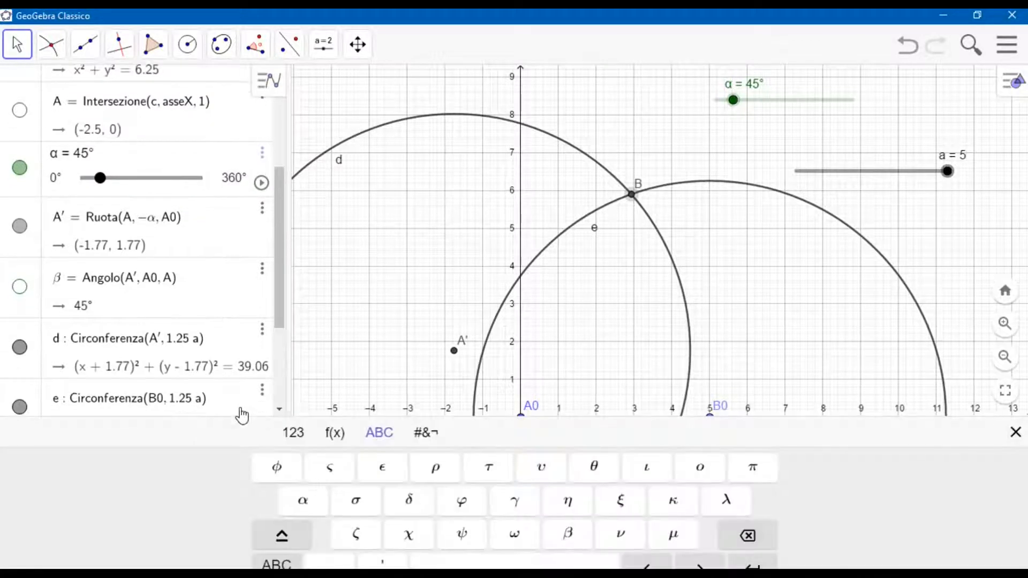
scroll(239, 368, down, 3)
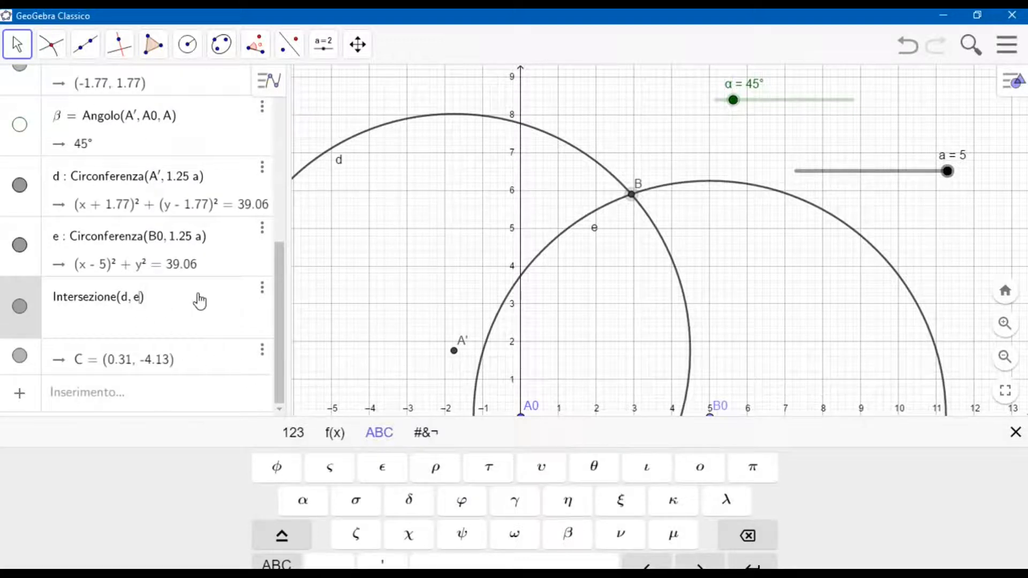
text(,1)
key(Return)
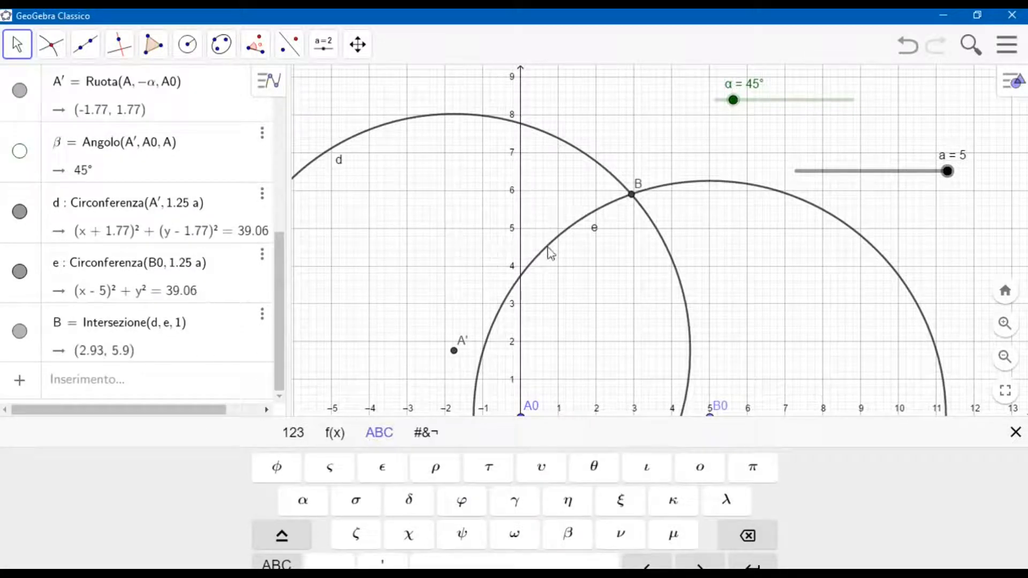
Hide the two construction circles d and e.
click(1014, 435)
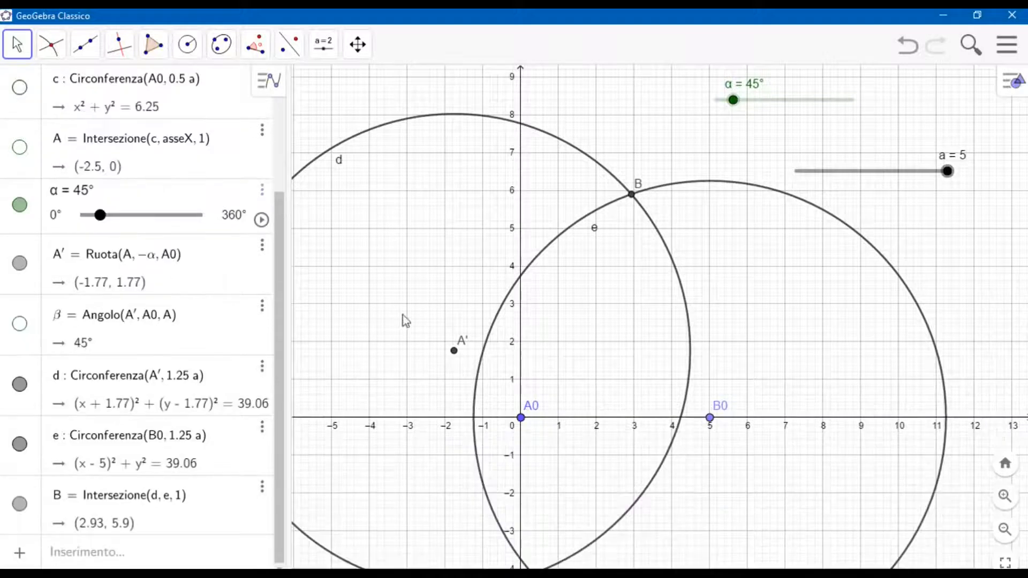
click(18, 404)
click(19, 444)
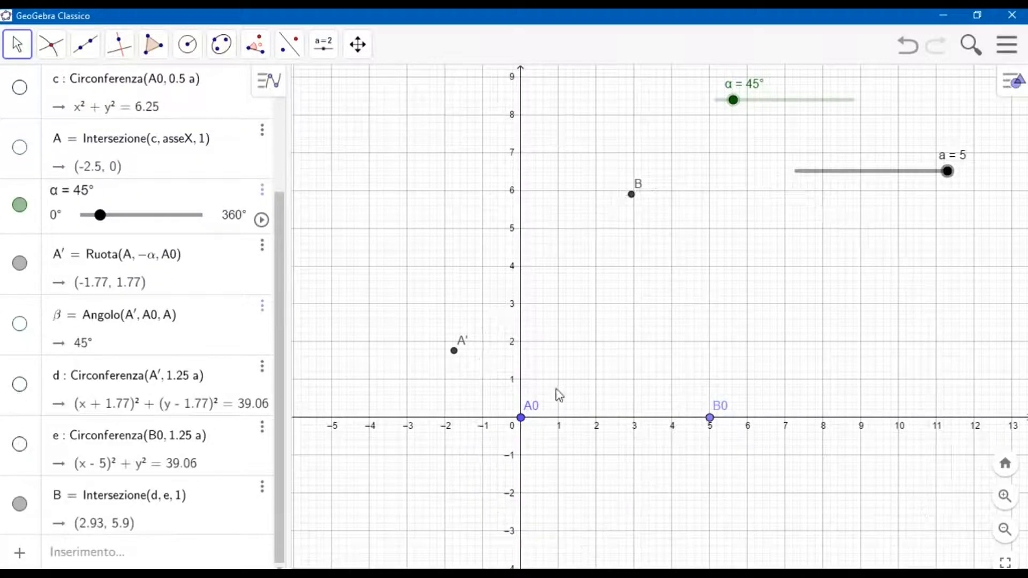
Draw a circle by centre and radius, centred at B with radius 1.25*a.
drag(811, 247, 690, 323)
scroll(689, 310, up, 2)
scroll(696, 314, down, 5)
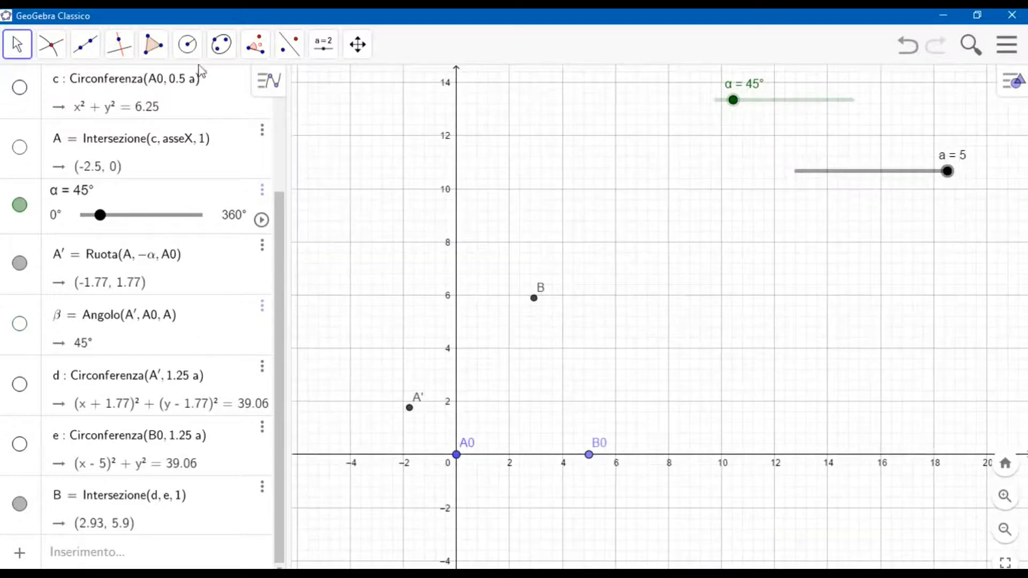
click(187, 45)
mouse_move(221, 44)
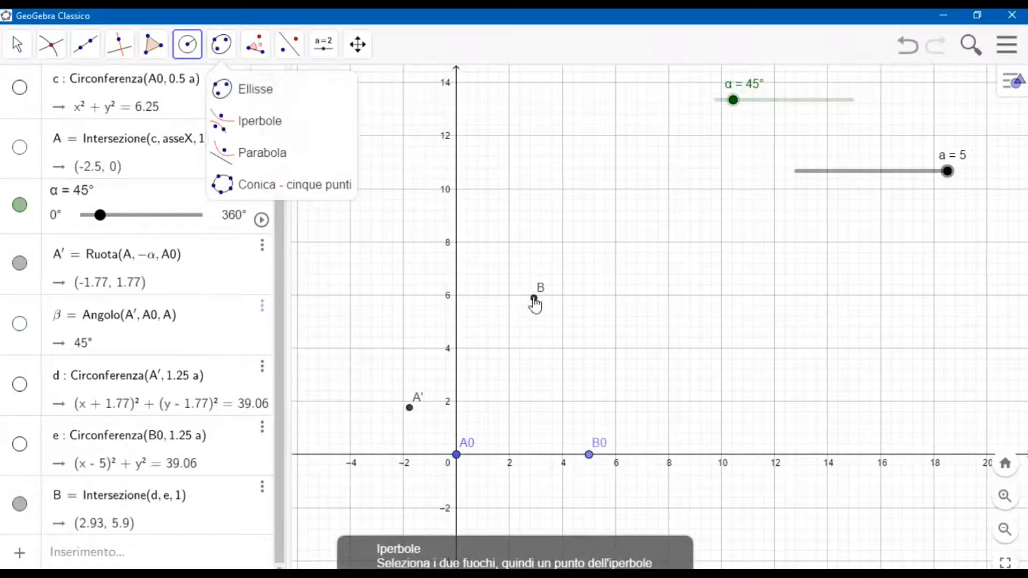
click(533, 297)
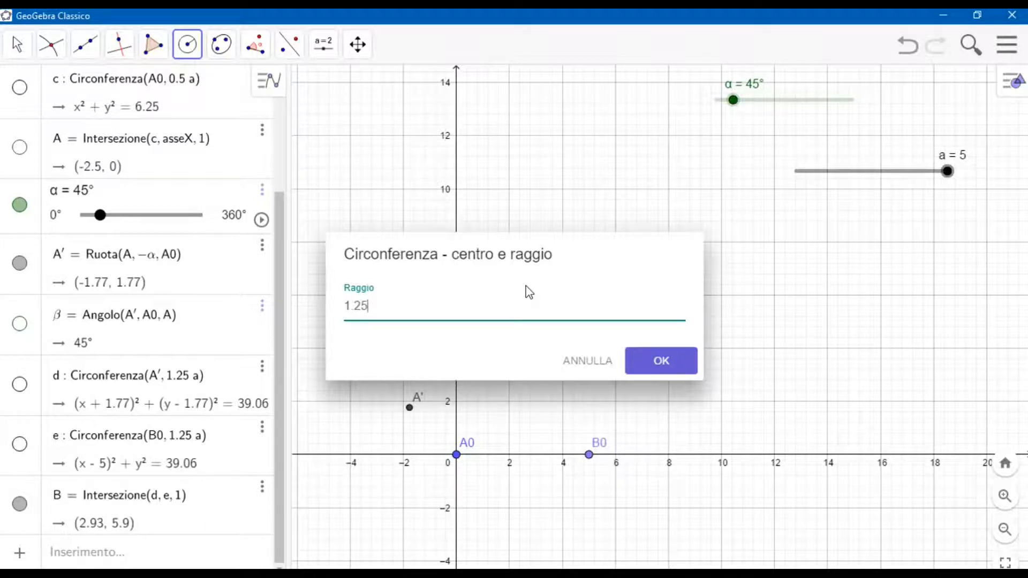
key(Return)
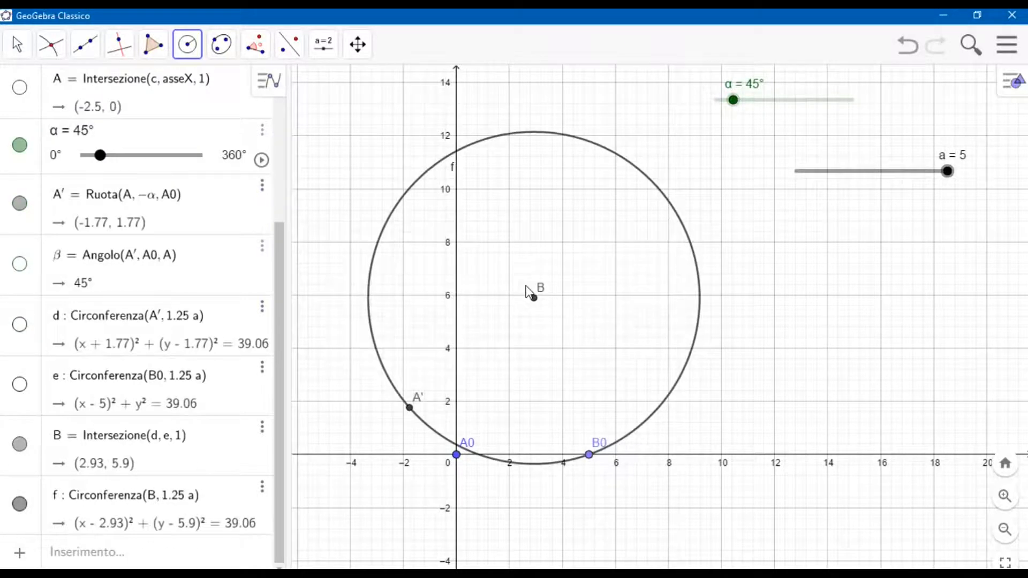
Draw a line through points A' and B.
click(85, 44)
mouse_move(129, 76)
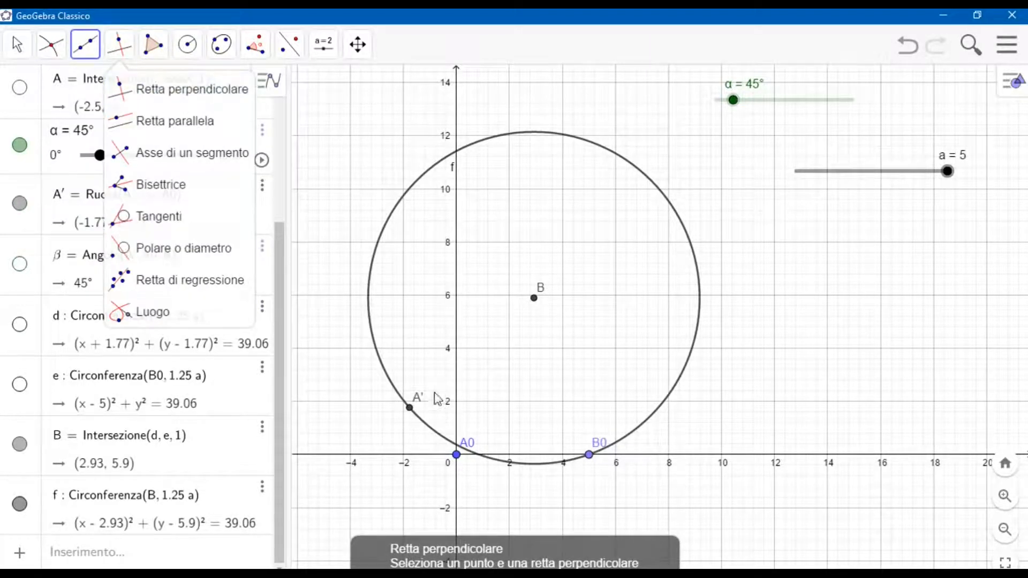
click(410, 408)
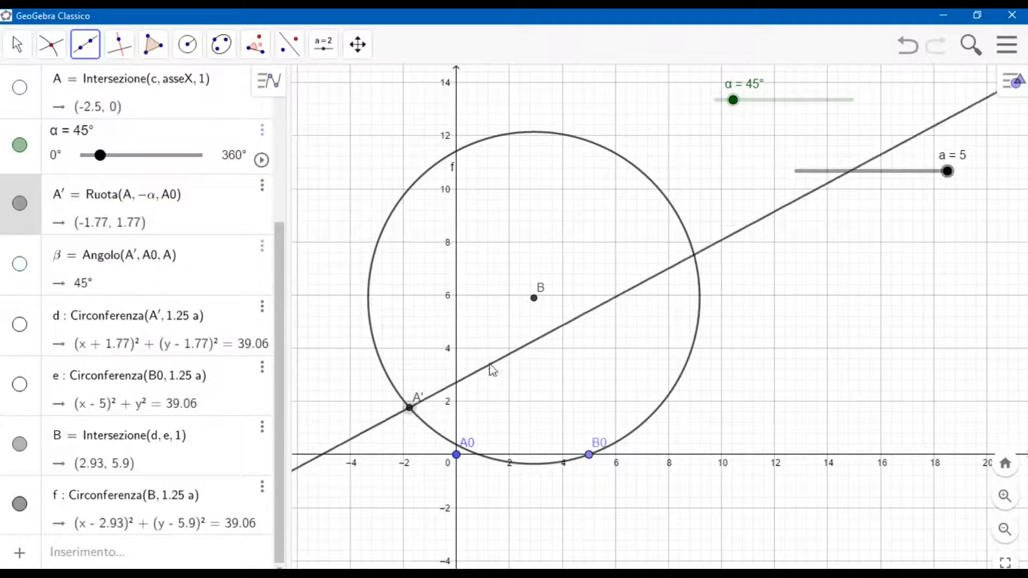
click(534, 299)
Intersect circle f with line g and redefine the result as Intersezione(f,g,2), keeping only the point opposite A'.
click(51, 44)
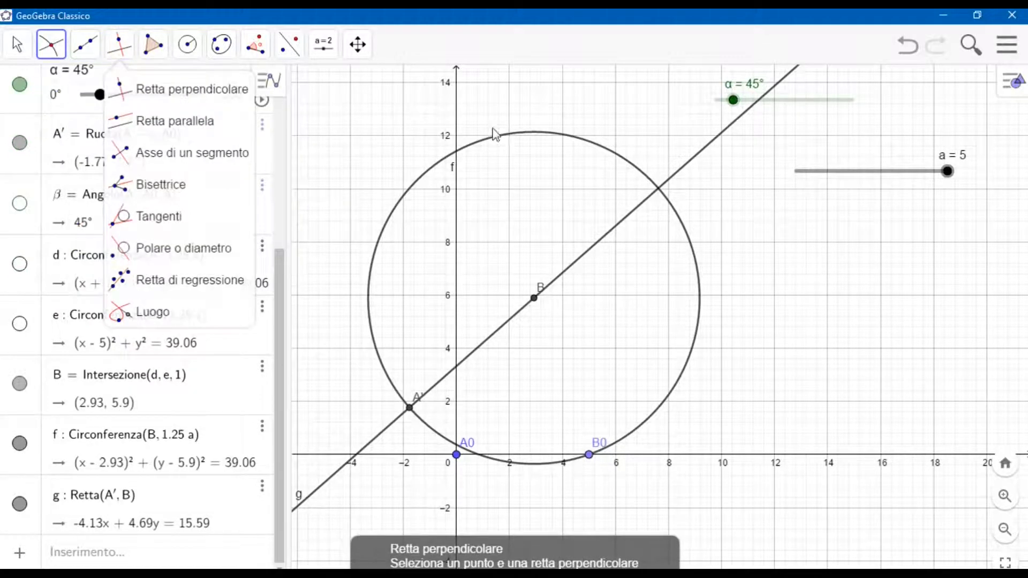
click(524, 135)
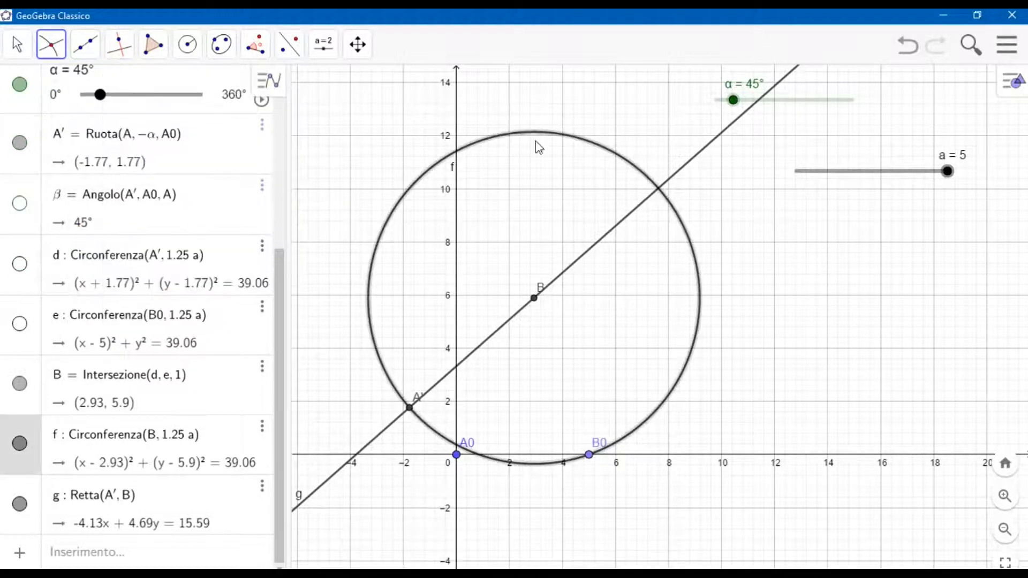
click(620, 229)
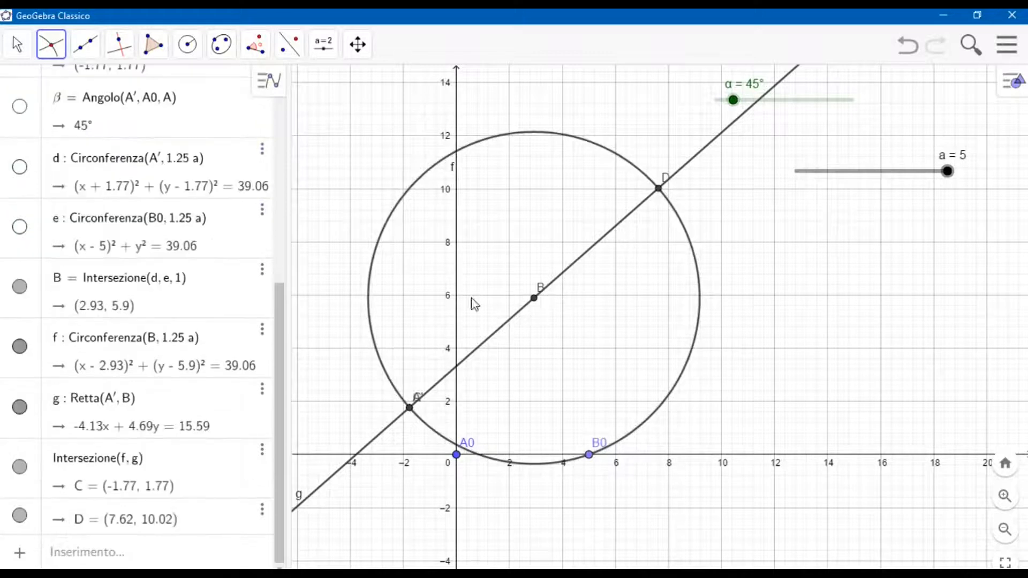
click(20, 33)
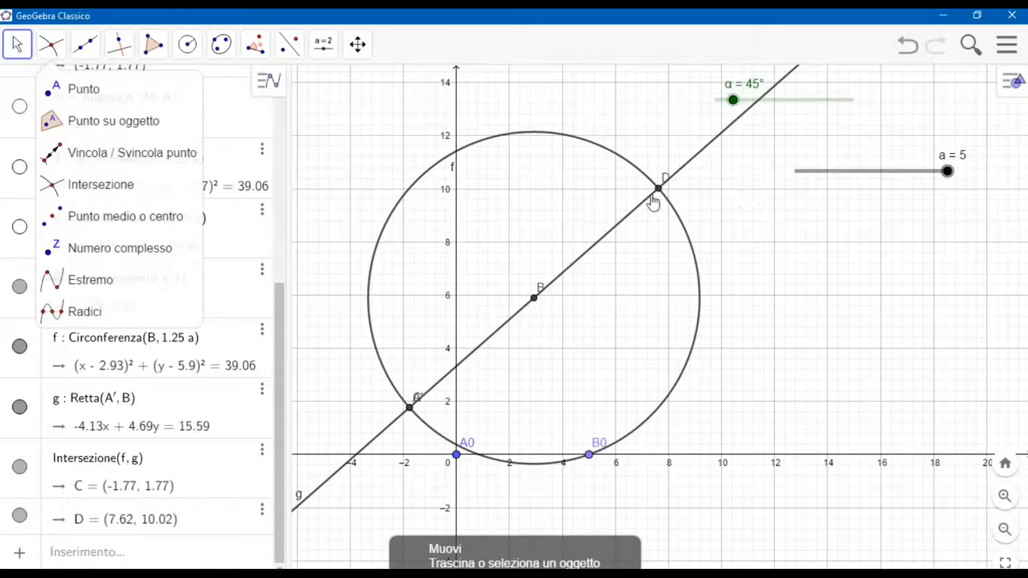
click(142, 460)
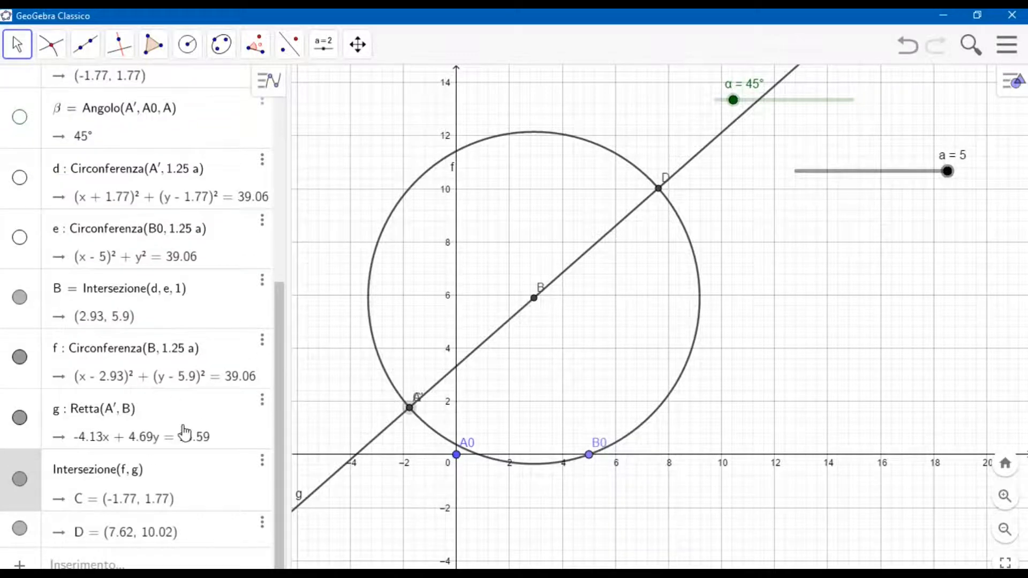
key(Return)
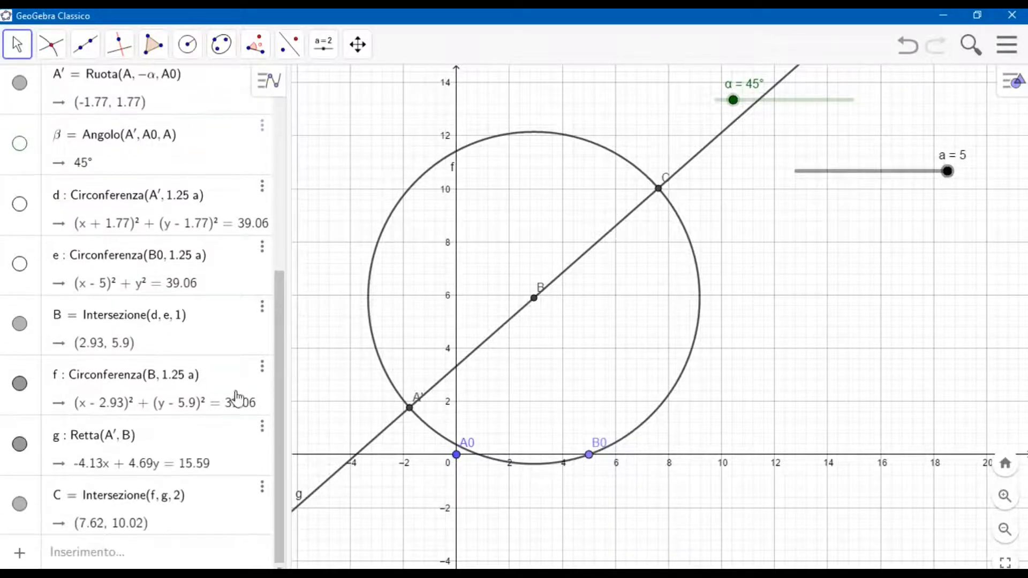
Rename point C, the intersection of circle f and line g, as M.
click(662, 190)
right_click(663, 190)
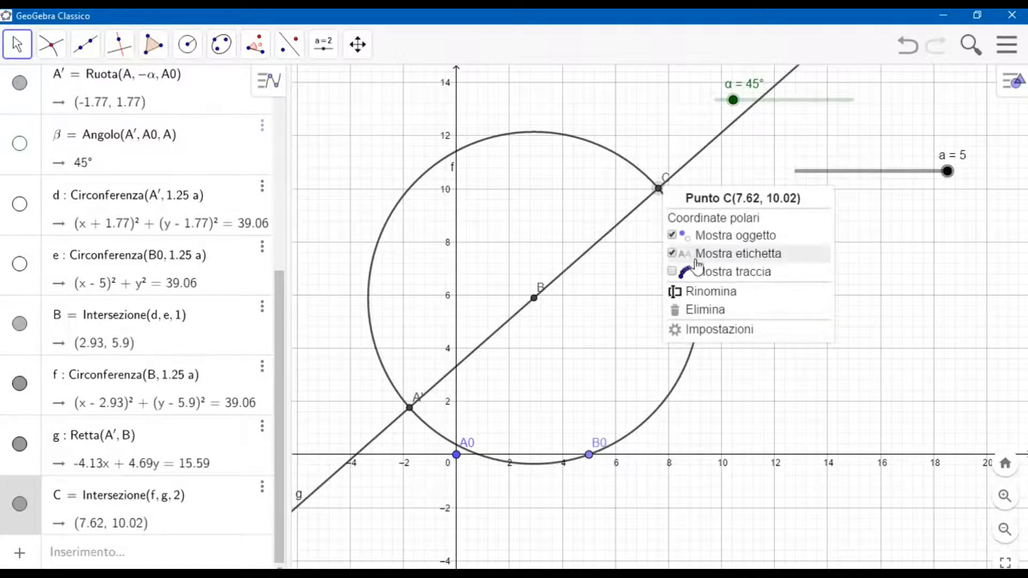
click(717, 321)
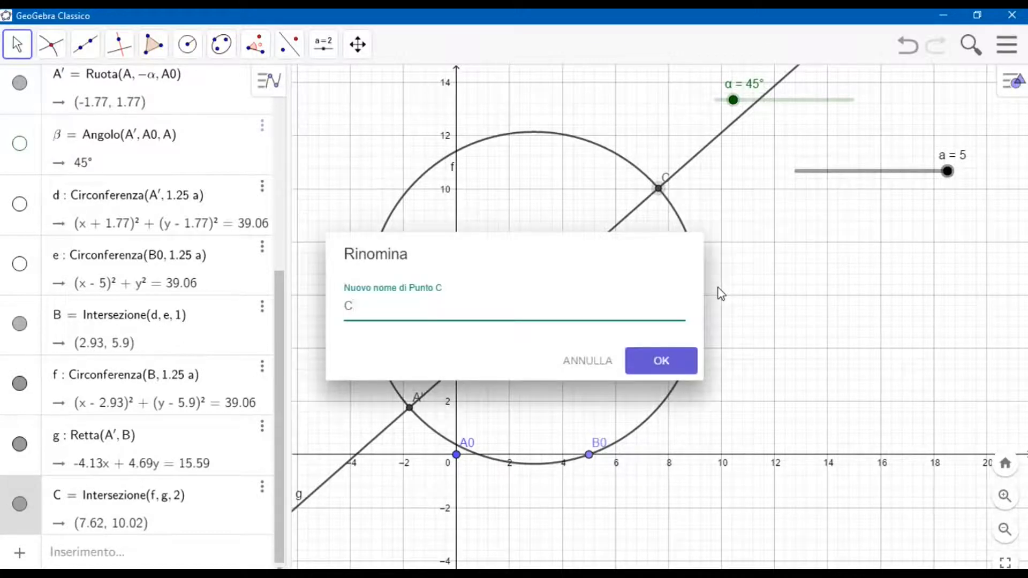
key(Return)
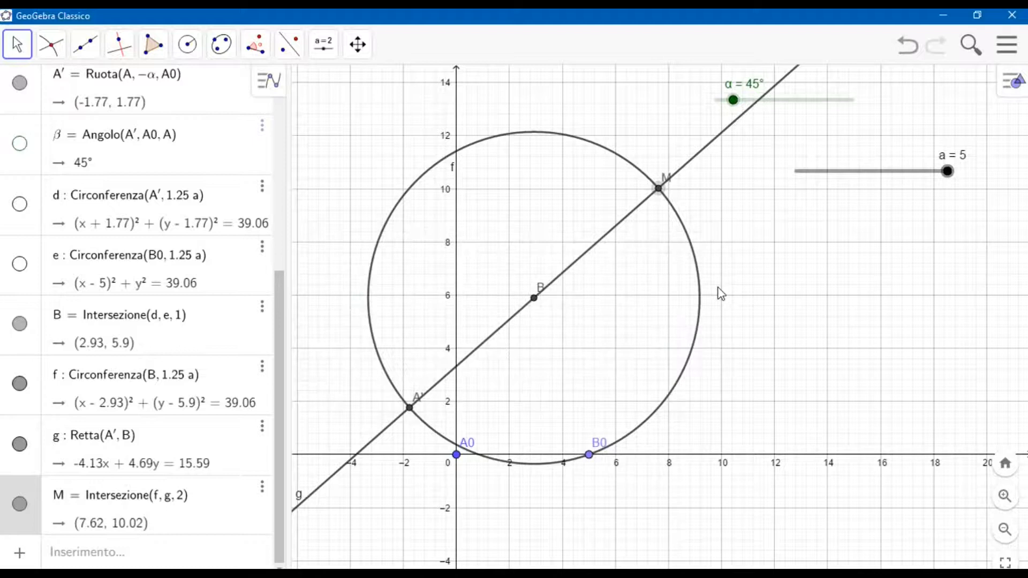
Hide line g and circle f, leaving only the points shown.
scroll(728, 290, up, 2)
scroll(732, 284, down, 4)
drag(777, 263, 704, 306)
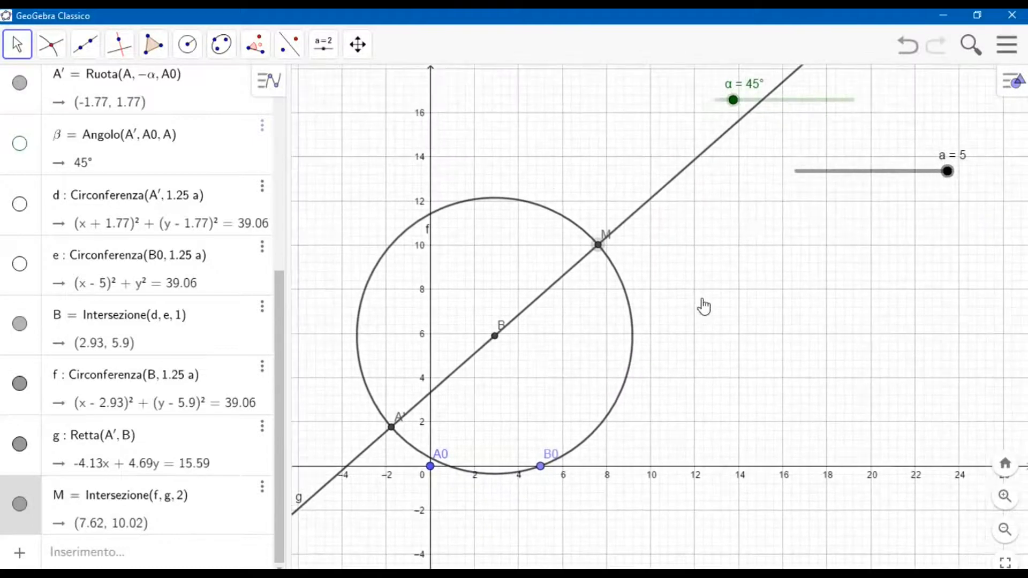
click(17, 449)
click(19, 383)
Draw the linkage bars as segments from A0 to A', A' to B, B to M and B0 to B.
click(85, 45)
click(111, 121)
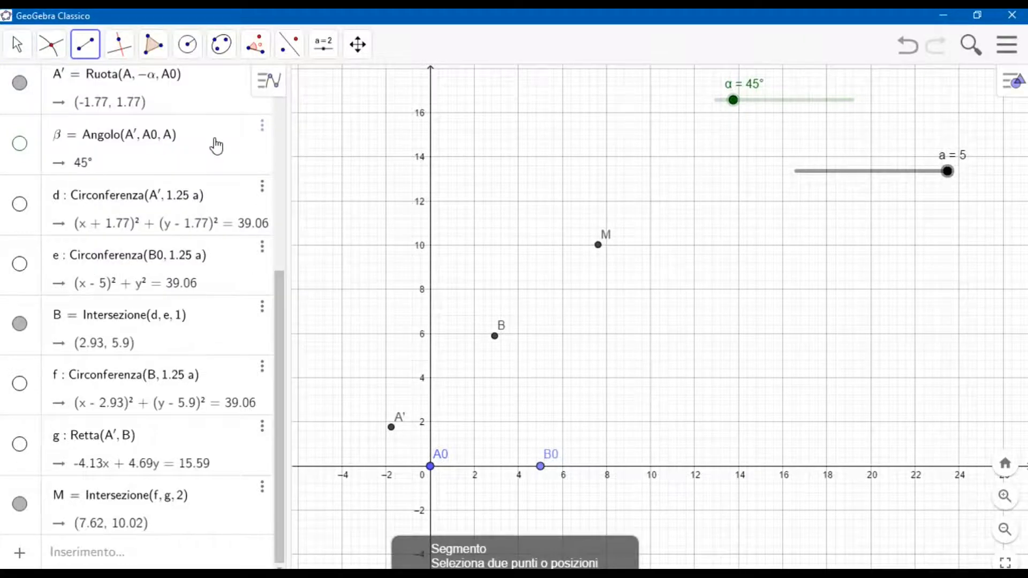
click(431, 467)
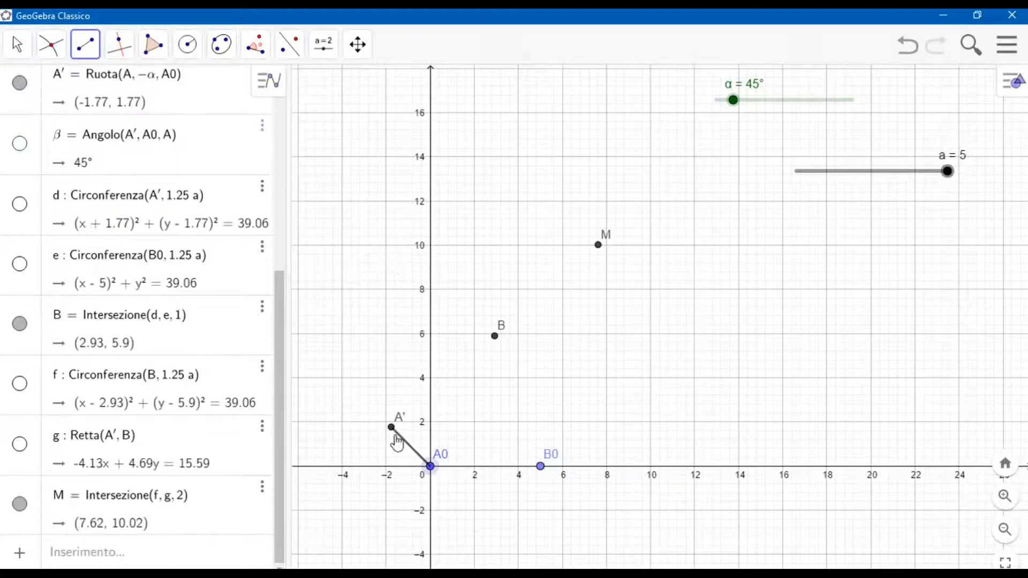
click(393, 431)
click(392, 428)
click(496, 336)
click(512, 336)
click(600, 246)
click(540, 465)
click(495, 336)
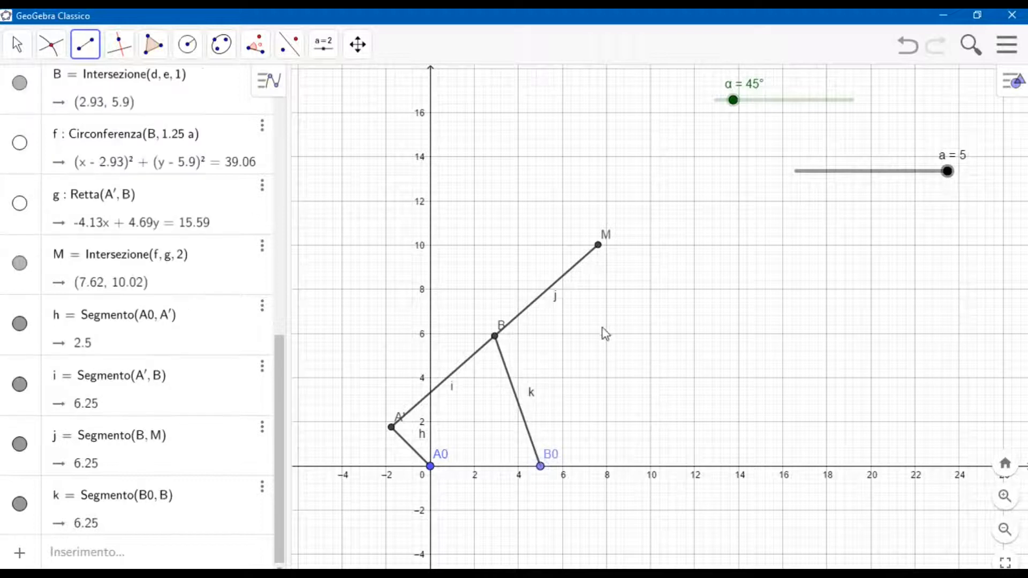
Set the α slider to 0° and turn on the trace of point M.
click(16, 45)
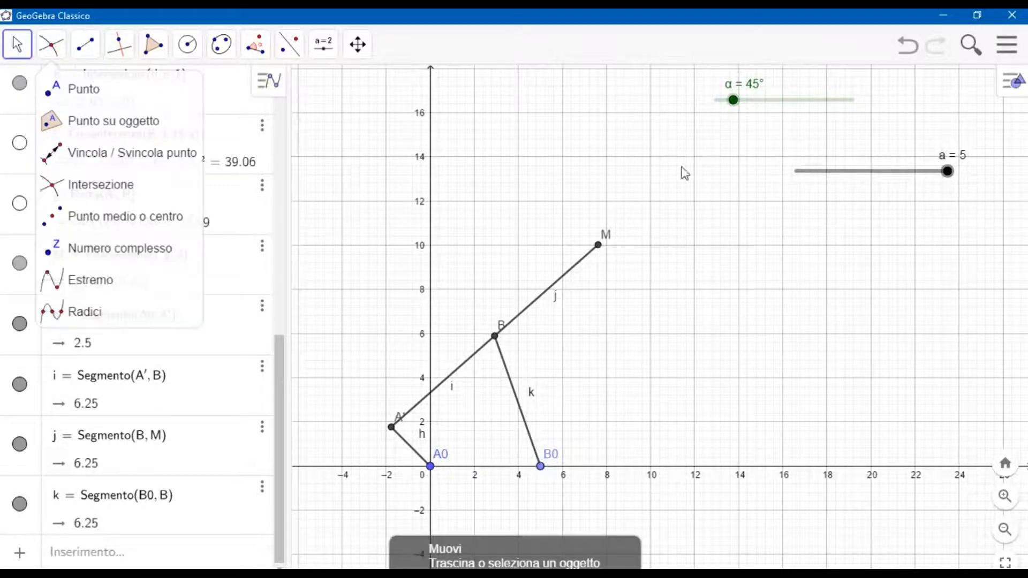
drag(734, 100, 715, 100)
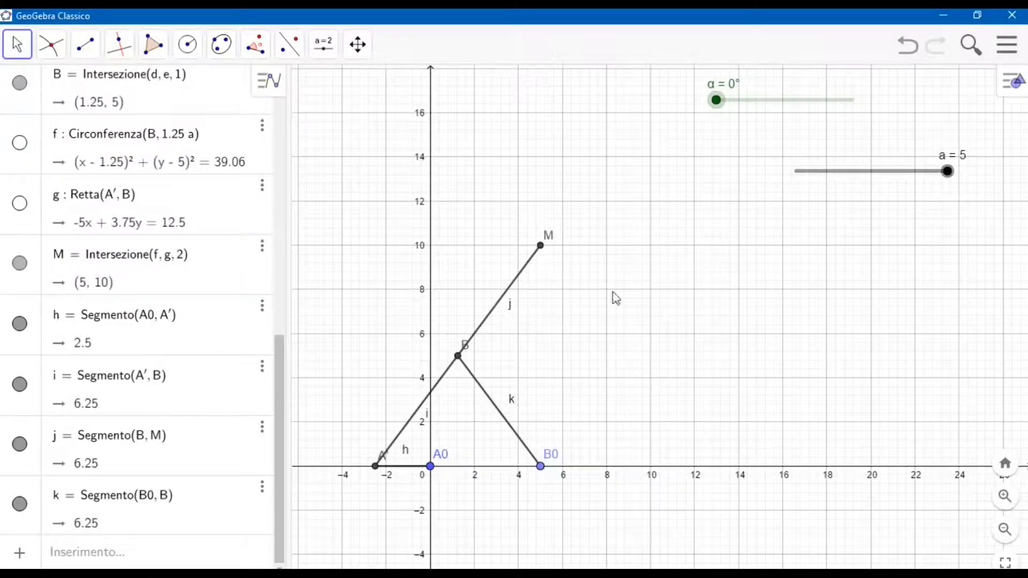
right_click(540, 245)
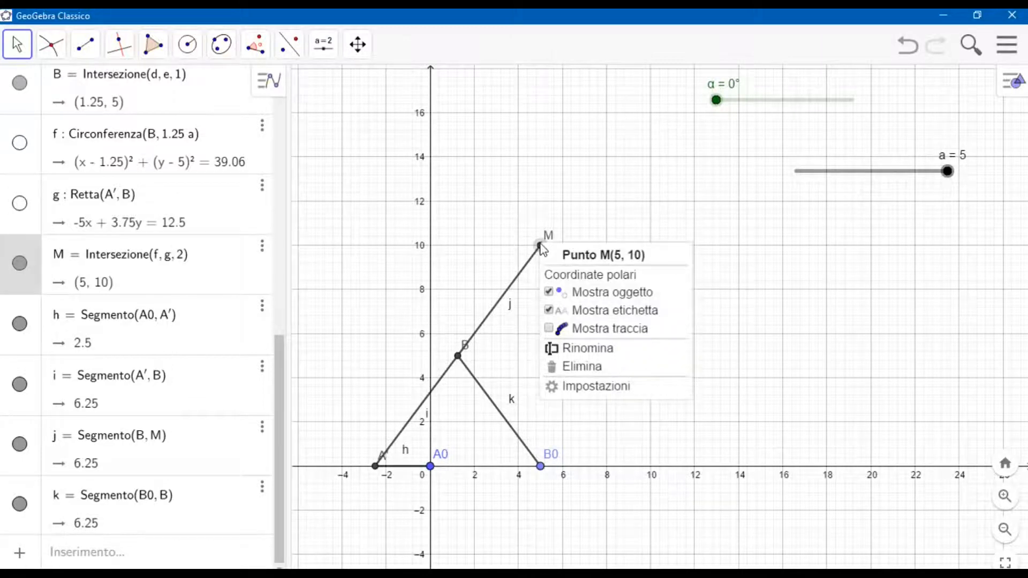
click(593, 328)
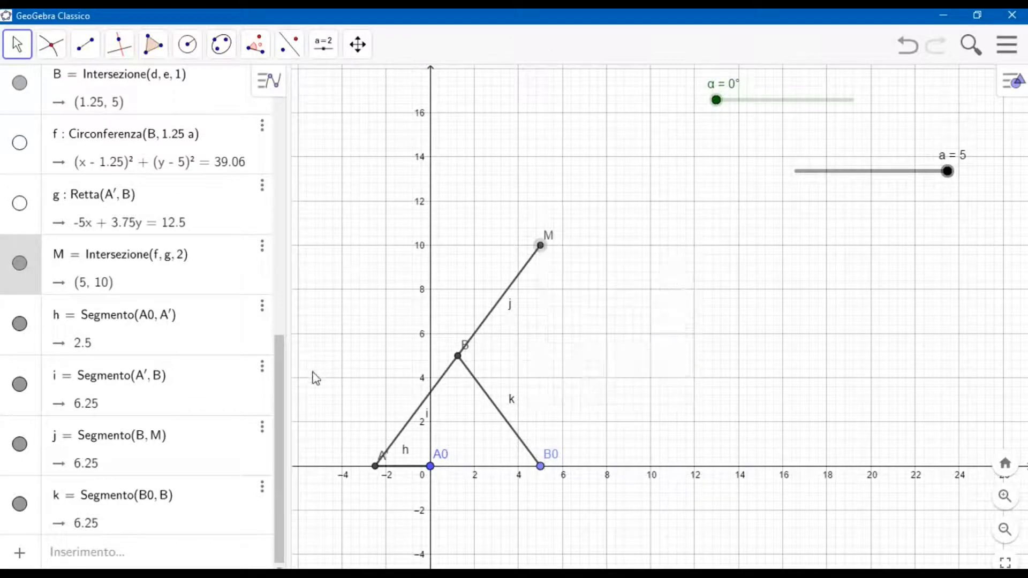
Animate α at 2× speed to trace the path of point M, stop the animation and return α to 0°.
drag(279, 389, 284, 91)
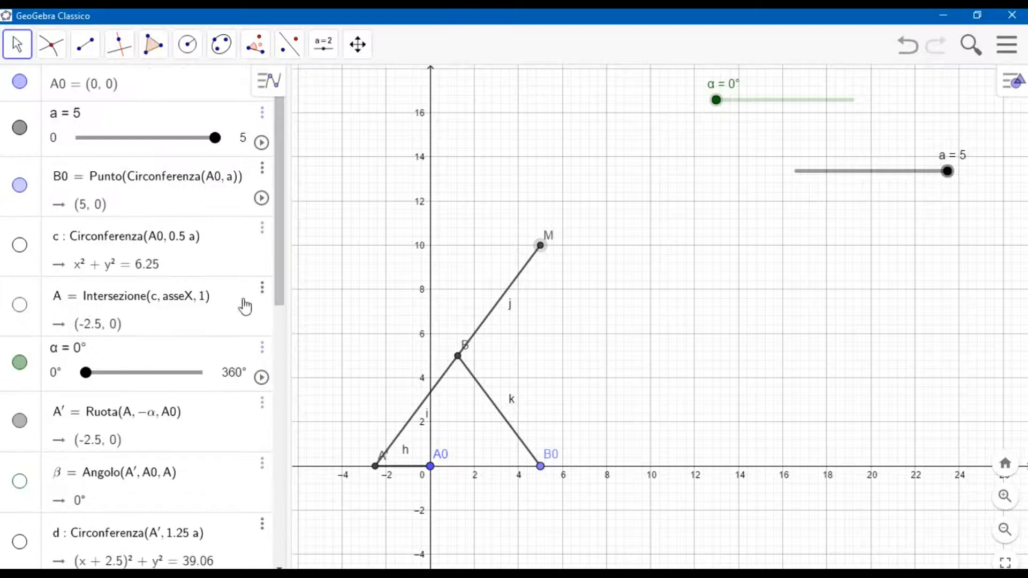
scroll(252, 306, down, 3)
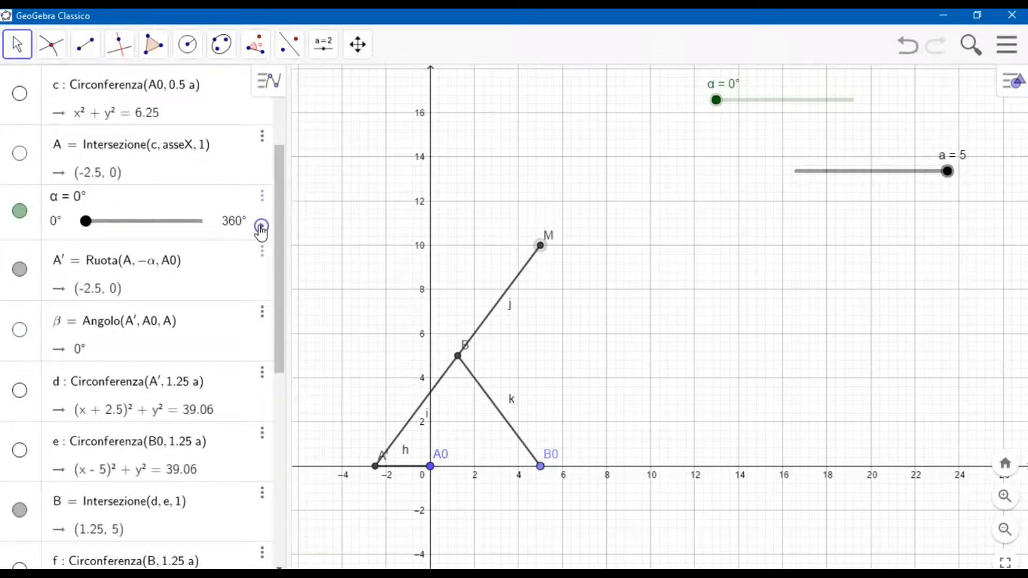
click(262, 226)
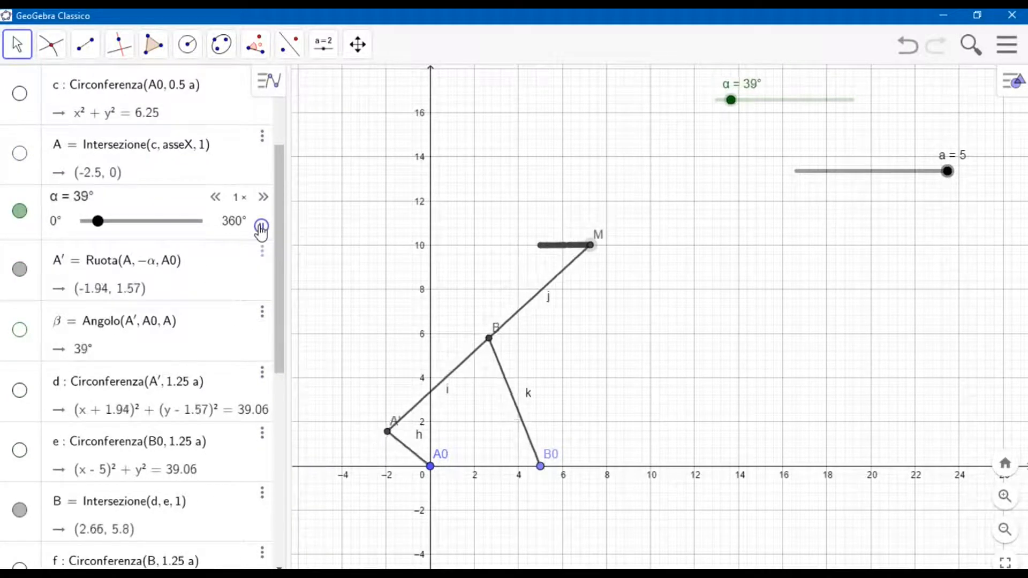
click(263, 198)
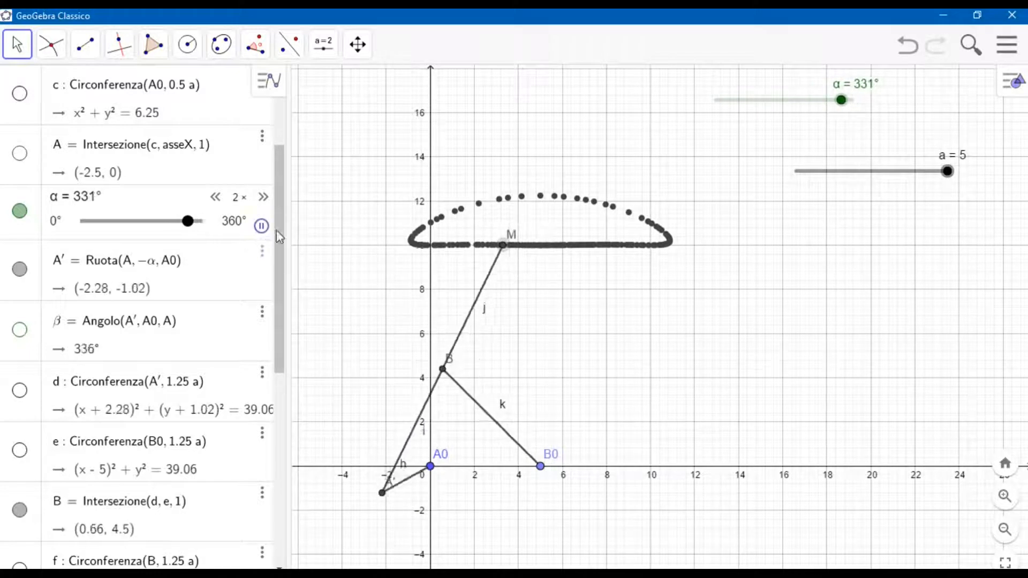
click(261, 225)
drag(175, 222, 76, 223)
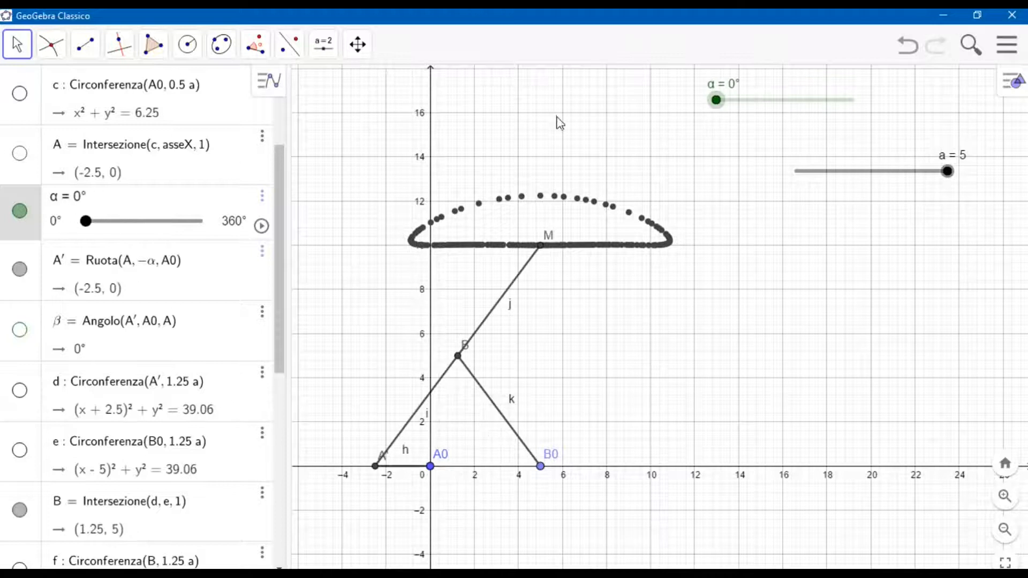
Clear the drawn trace of M and add a fixed point C0 at (10, 2).
drag(557, 117, 549, 133)
scroll(559, 137, up, 2)
scroll(581, 151, down, 3)
scroll(595, 219, down, 4)
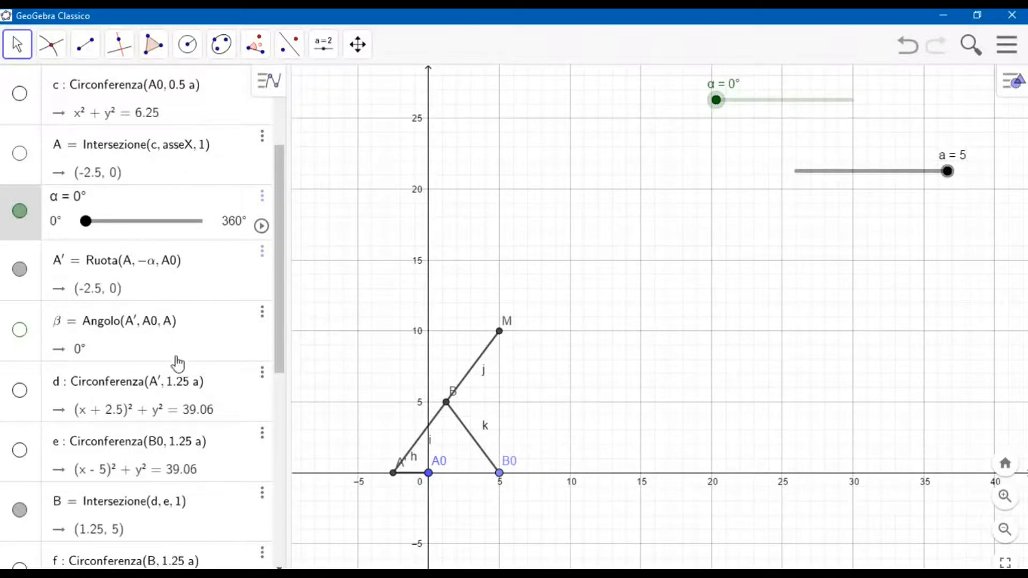
drag(279, 272, 277, 482)
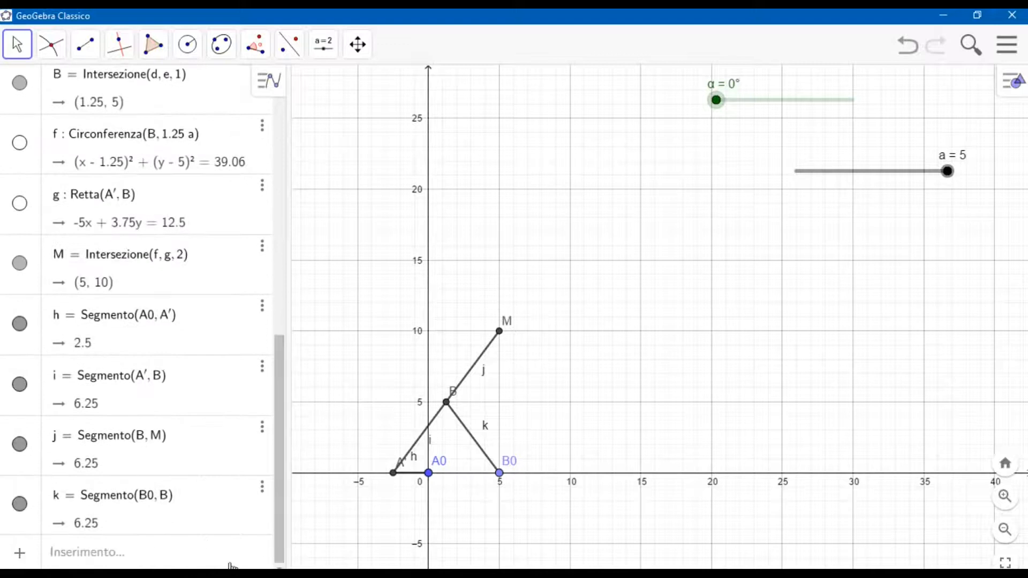
click(137, 553)
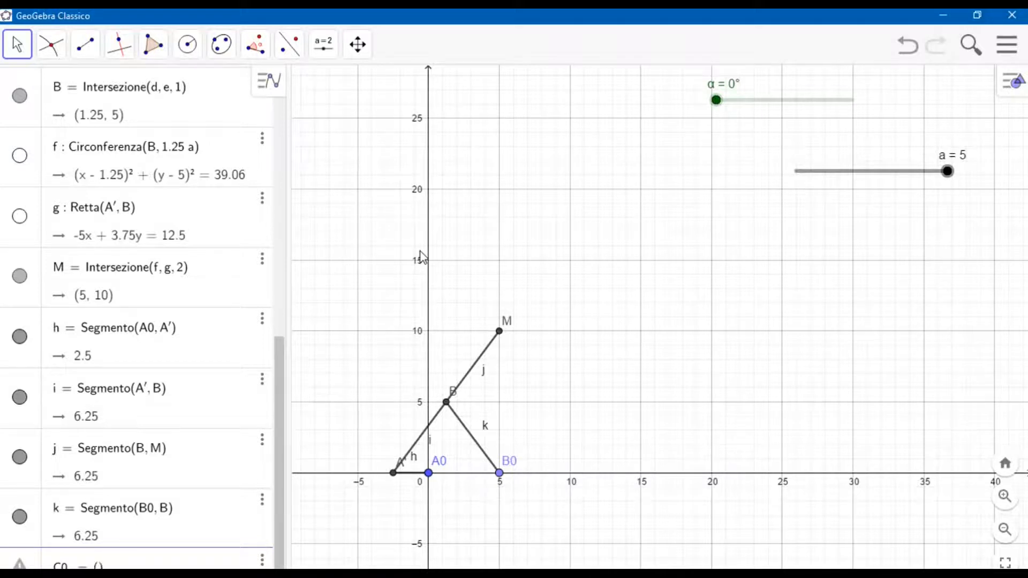
text(C0 = (10, 2)
key(Return)
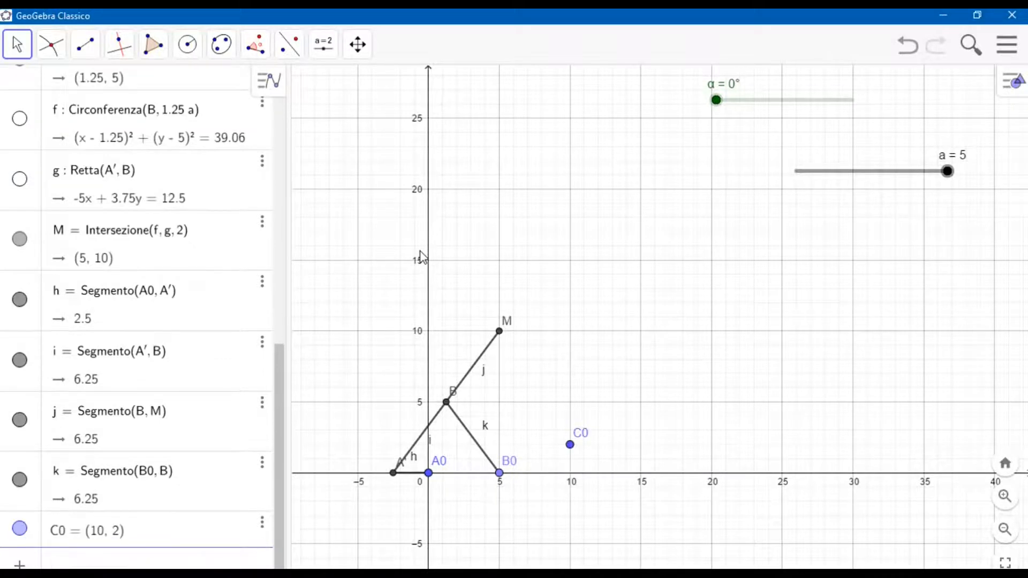
Create a number slider named M5 ranging from 0 to 6, placed below slider a.
click(324, 43)
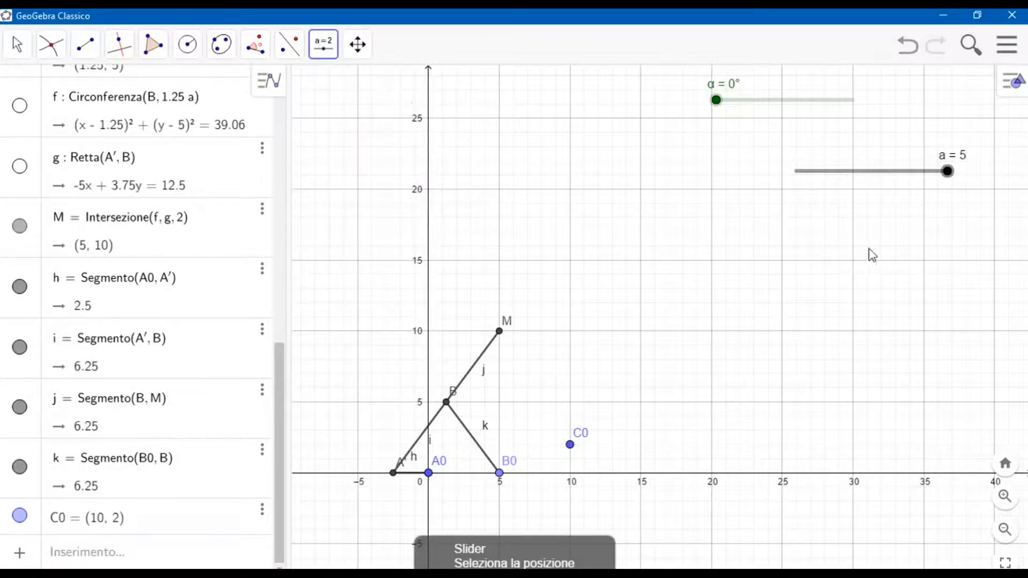
click(889, 242)
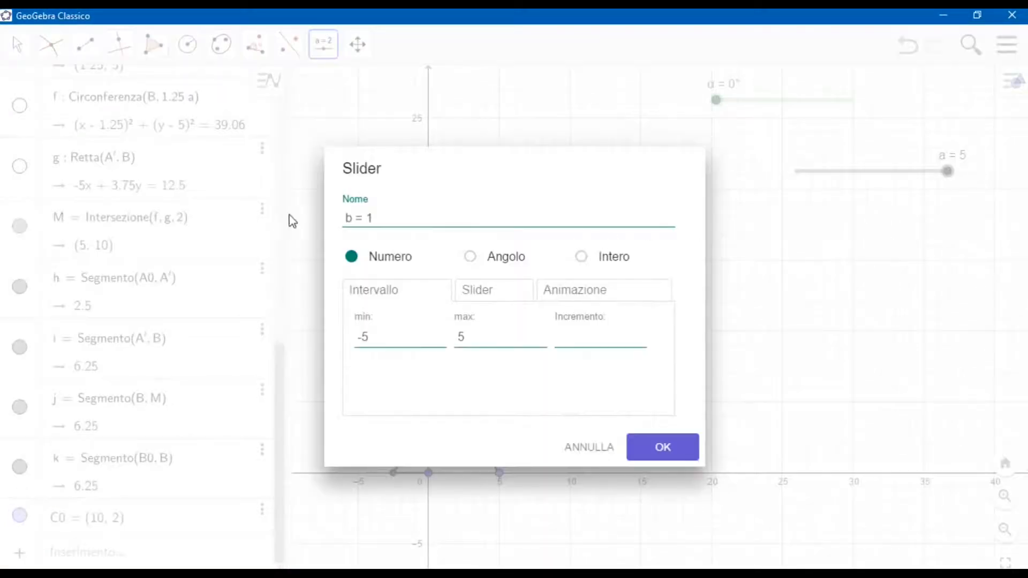
drag(385, 217, 316, 223)
text(M5)
drag(377, 342, 364, 338)
click(676, 451)
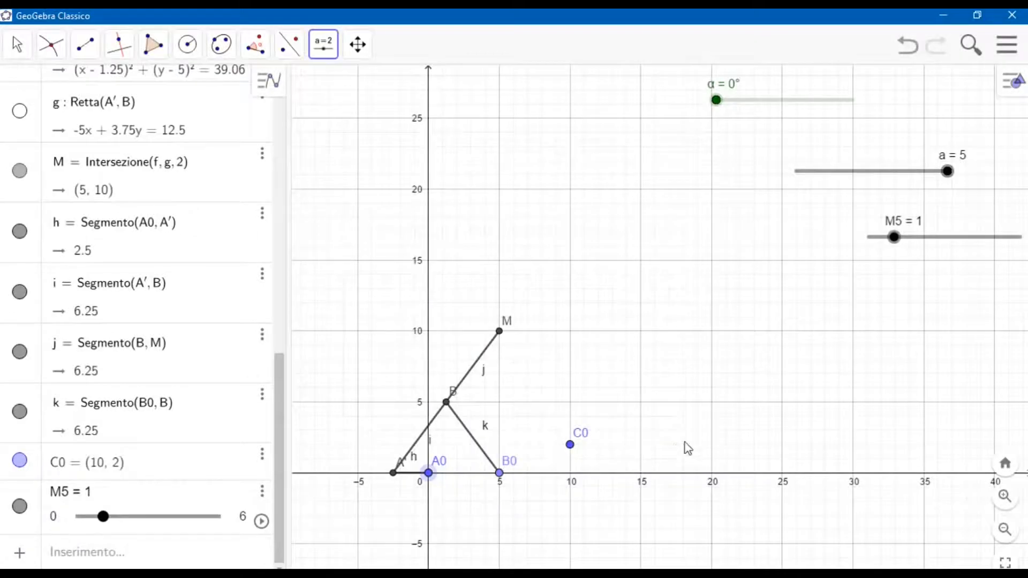
Create a number slider named l1 ranging from 0 to 9, placed below slider M5.
click(915, 307)
drag(379, 218, 310, 221)
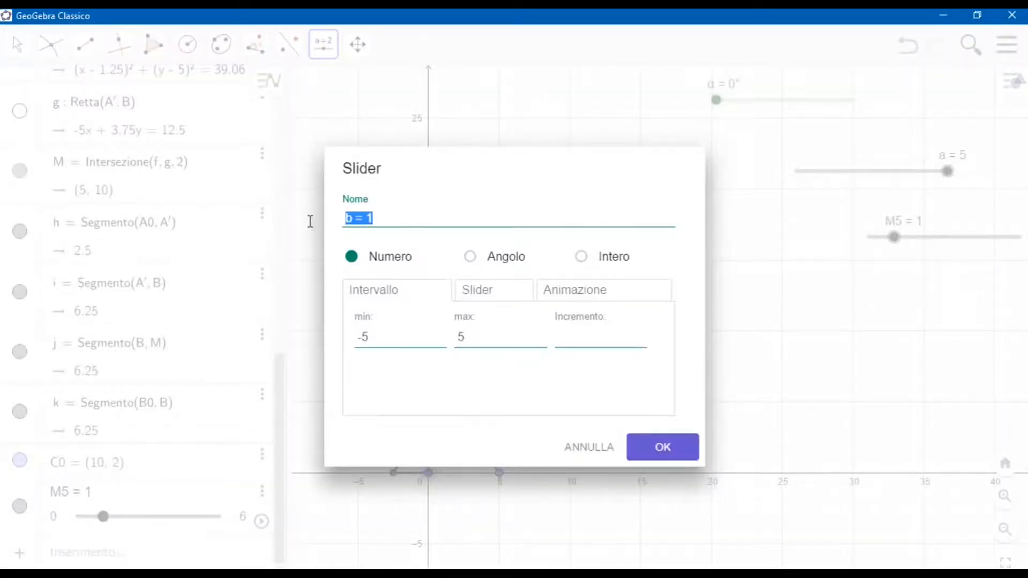
text(l1)
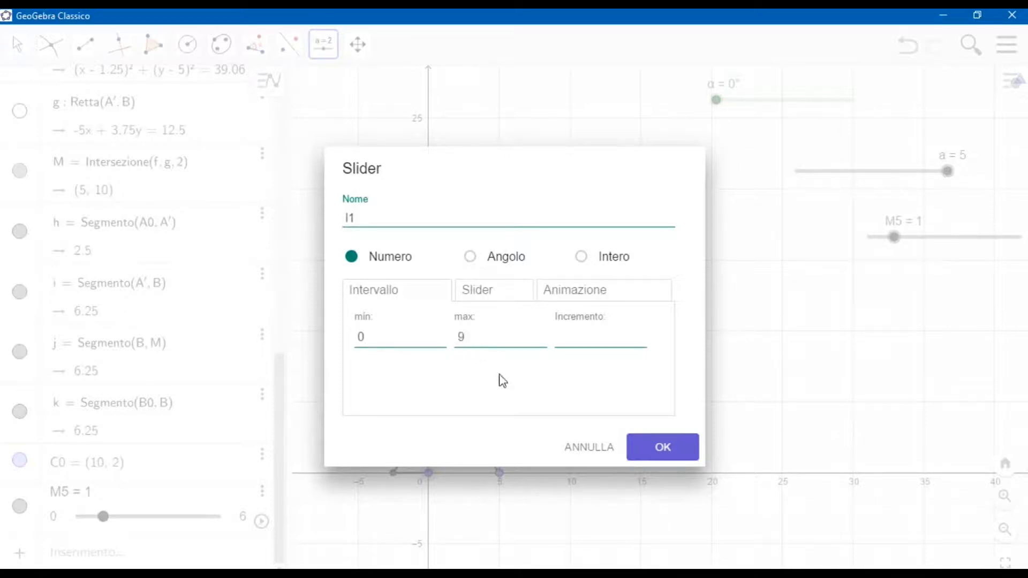
click(652, 456)
Create a number slider named l2 ranging from 0 to 7, placed below slider l1.
click(912, 353)
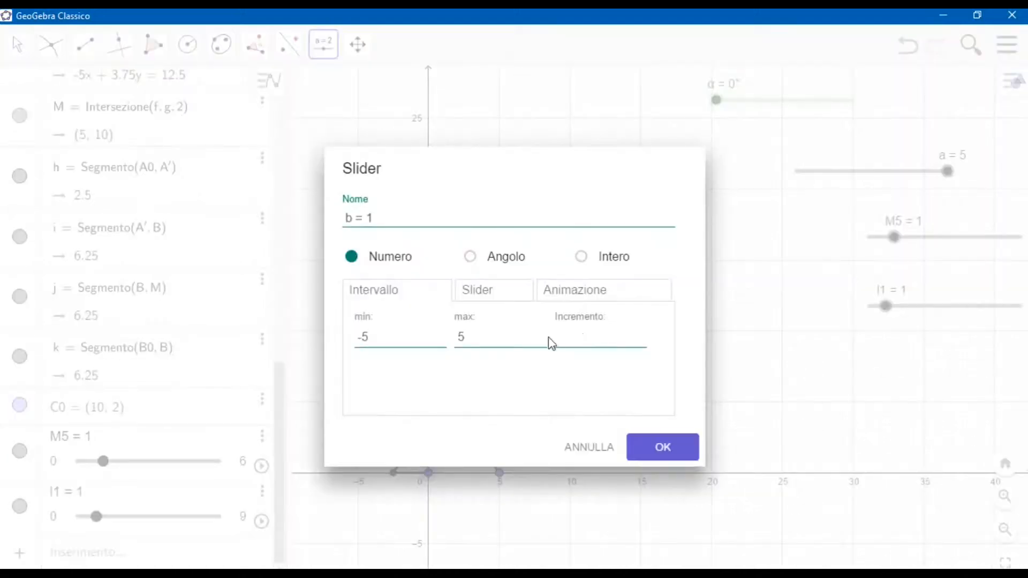
drag(369, 223, 320, 228)
text(l2)
drag(393, 338, 328, 316)
text(0)
drag(528, 340, 444, 341)
text(7)
click(681, 451)
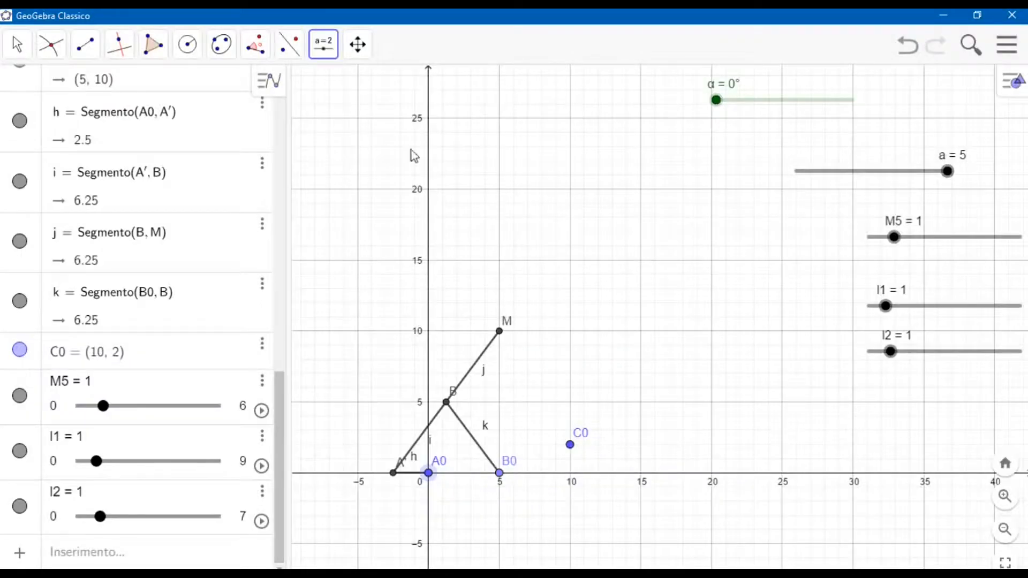
Set the sliders to their maximum values: M5 to 6, l1 to 9 and l2 to 7.
click(20, 53)
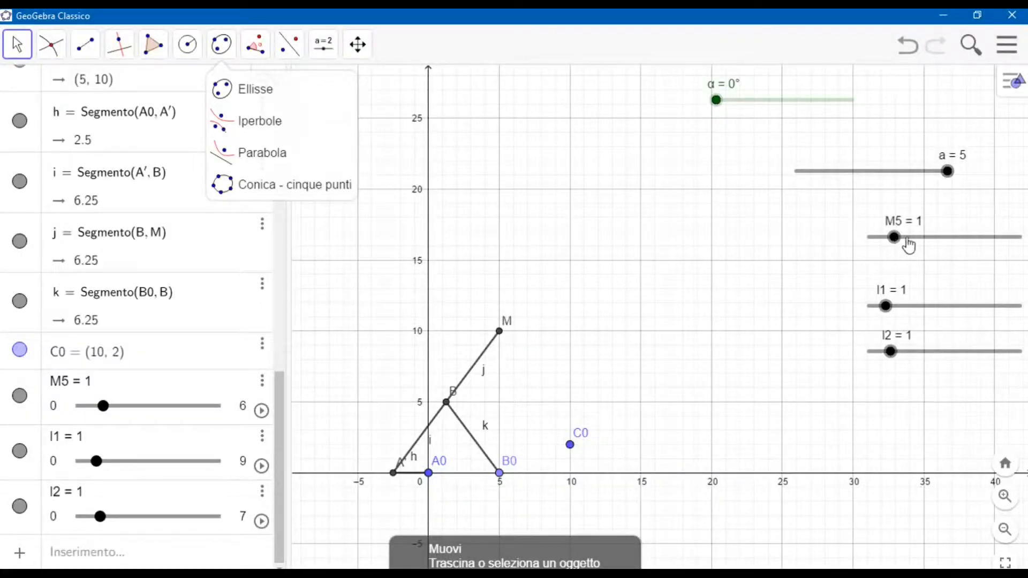
drag(904, 239, 1020, 241)
drag(916, 307, 1020, 306)
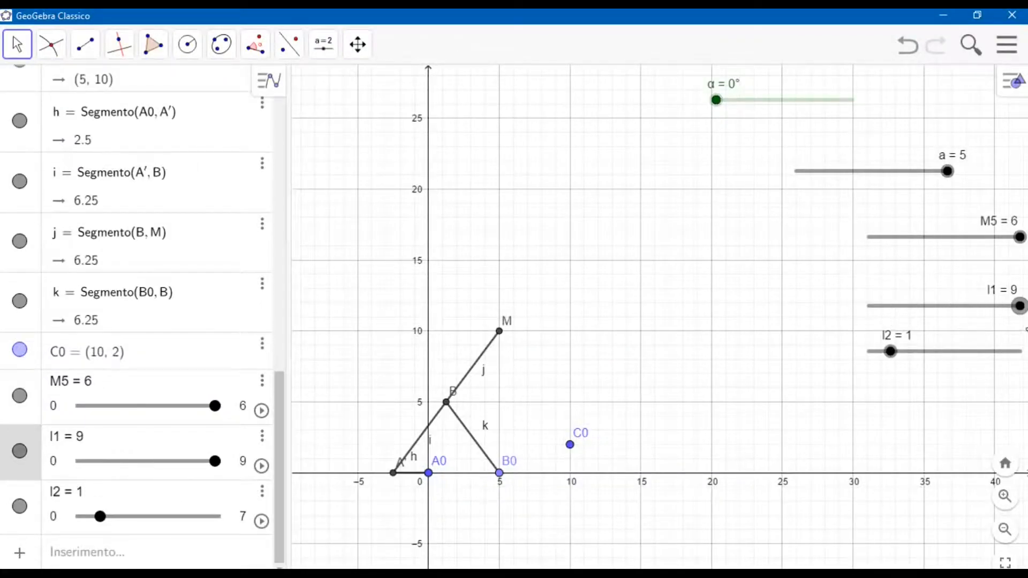
drag(892, 352, 1019, 351)
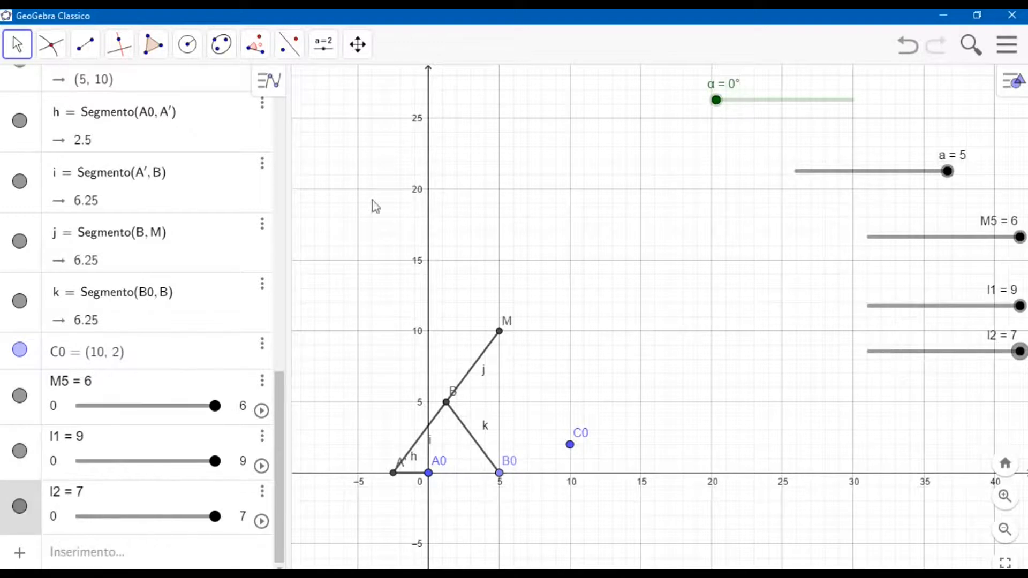
Draw a circle centred on C0 with radius M5 and another centred on M with radius l1.
click(187, 44)
click(203, 122)
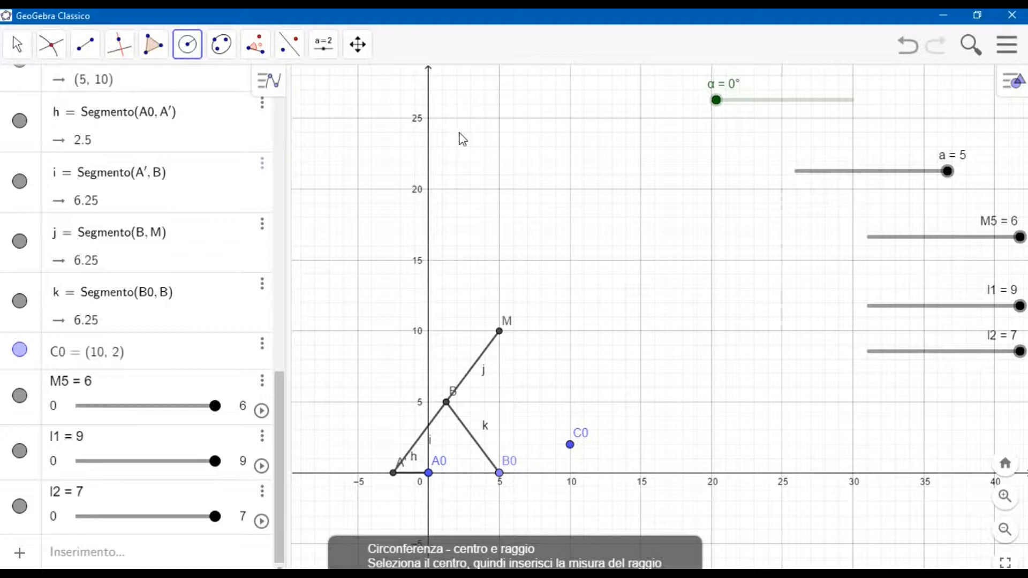
click(569, 446)
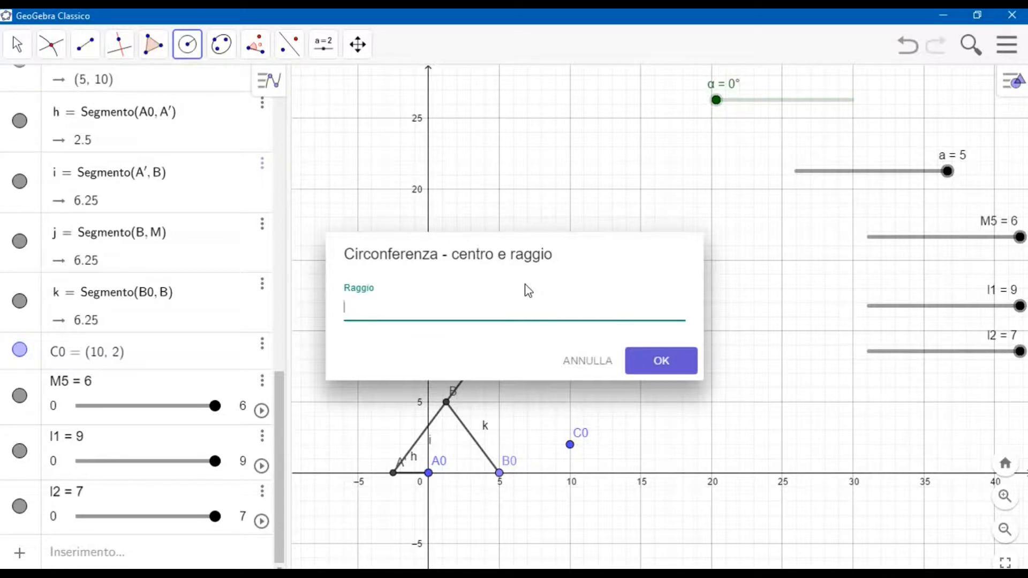
key(Return)
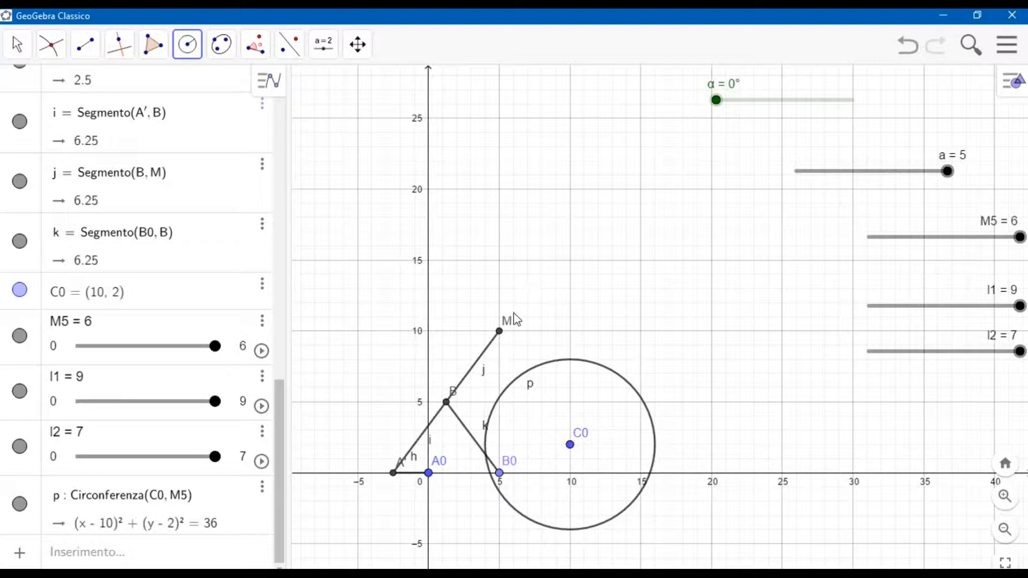
click(499, 332)
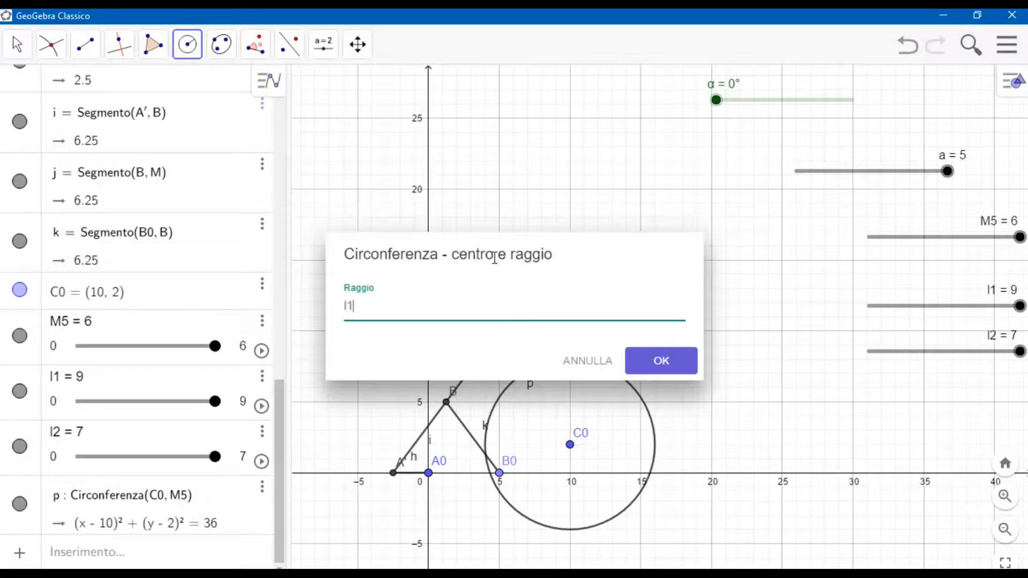
key(Return)
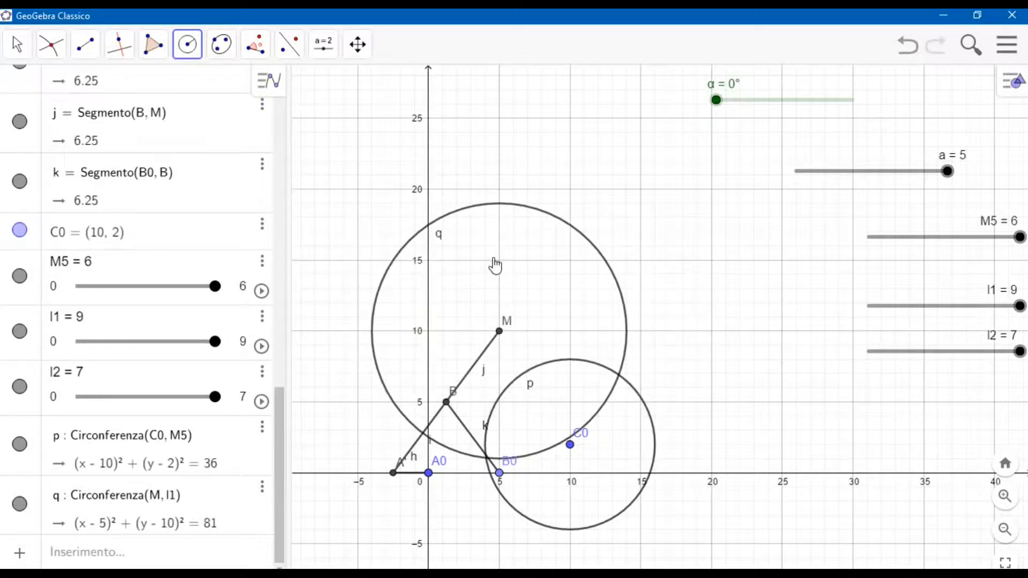
Intersect circles q and p, keep only the first intersection by adding index 1, and hide both circles.
click(52, 44)
click(468, 208)
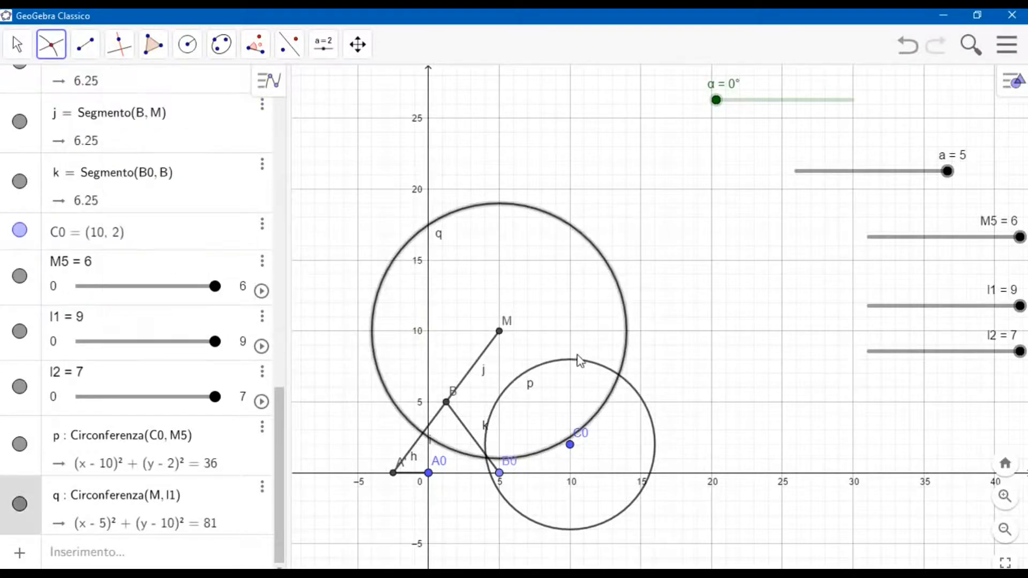
click(581, 362)
click(17, 44)
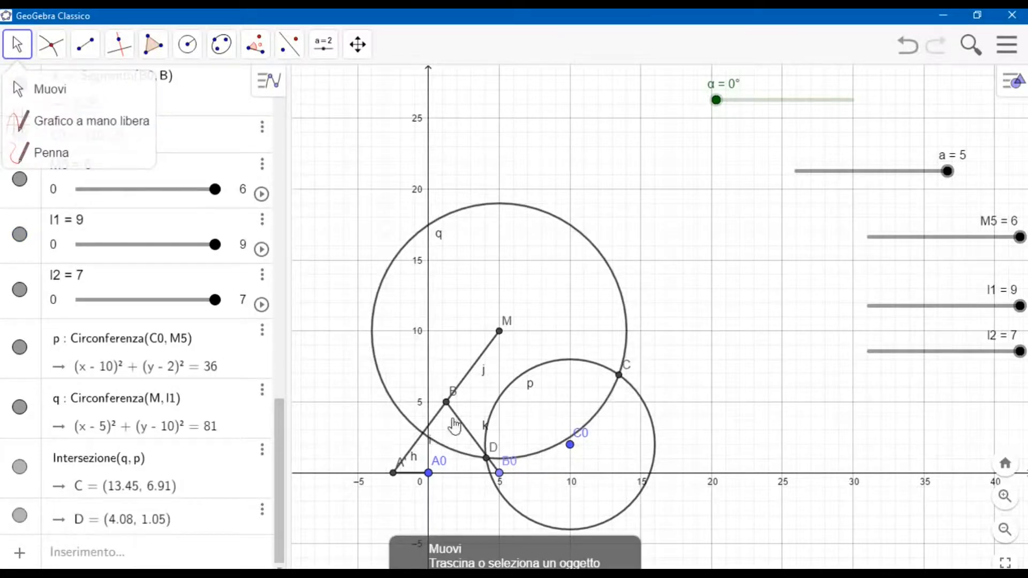
click(149, 459)
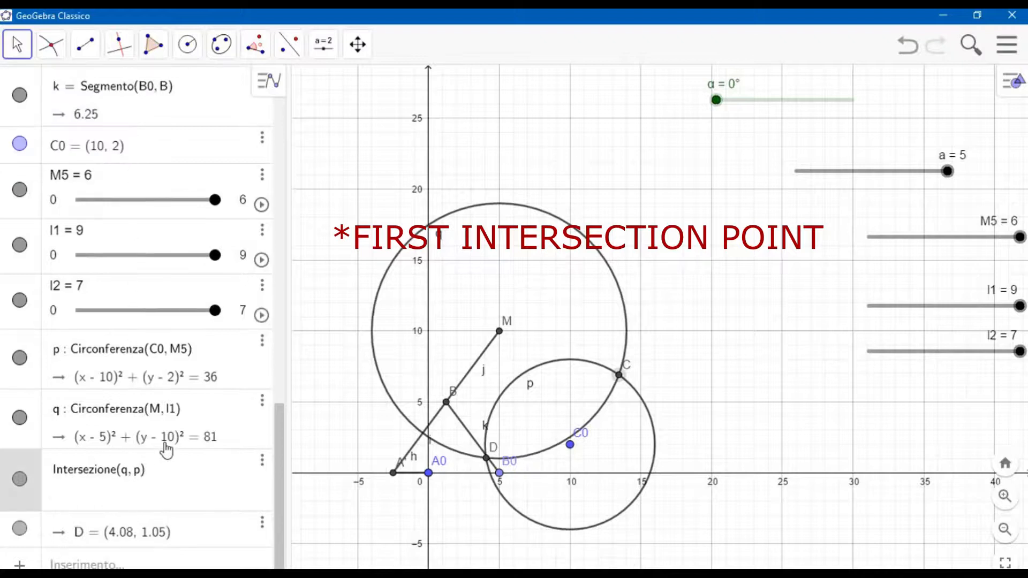
text(, 1)
key(Return)
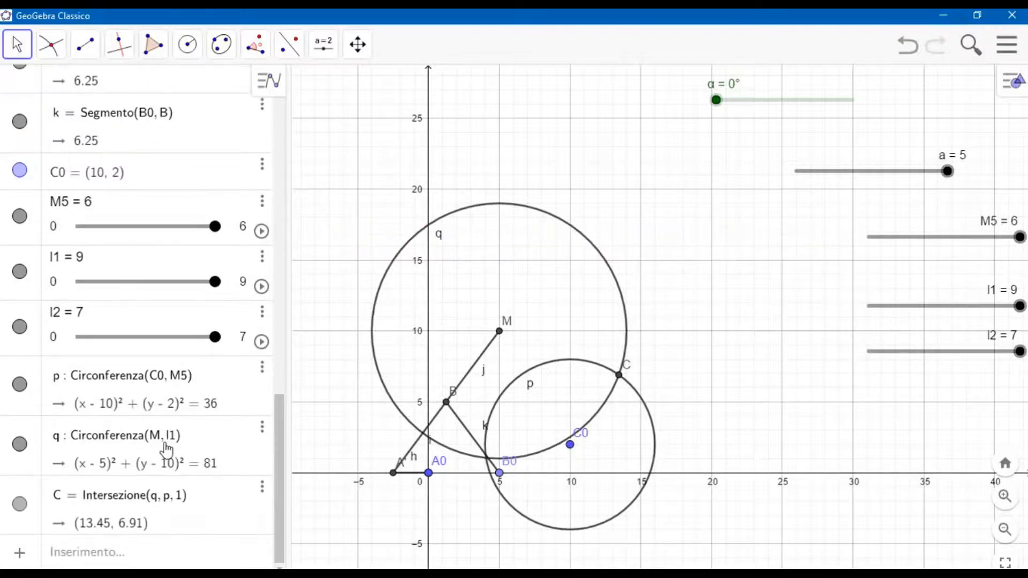
click(19, 384)
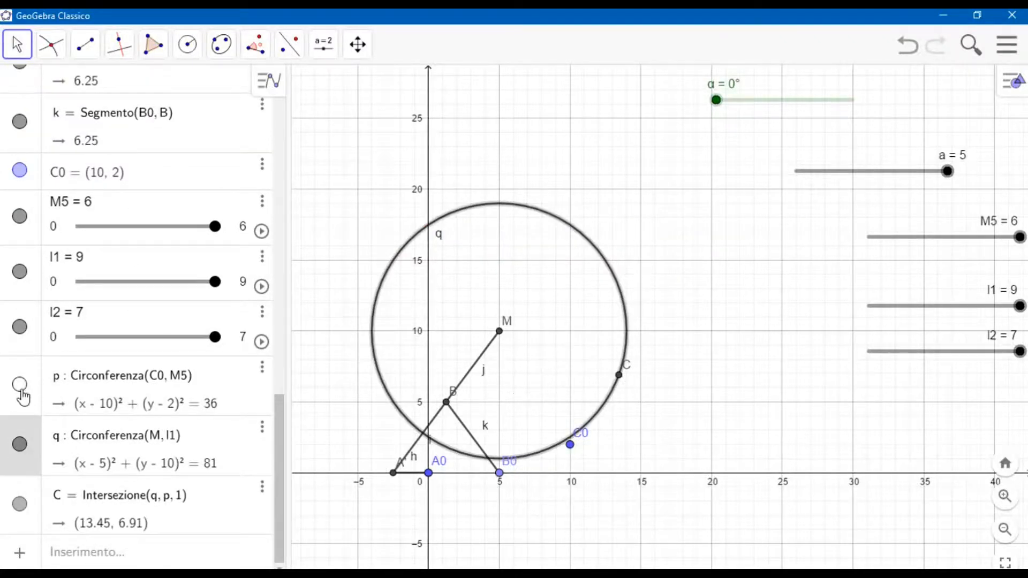
click(21, 446)
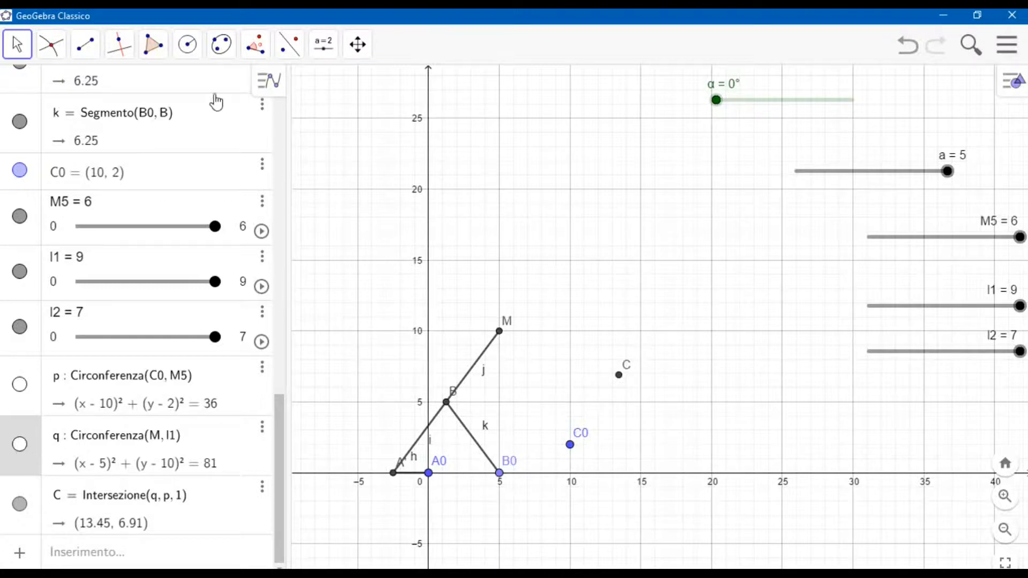
Draw a circle centred on point C with radius l2.
click(188, 50)
click(197, 90)
click(190, 51)
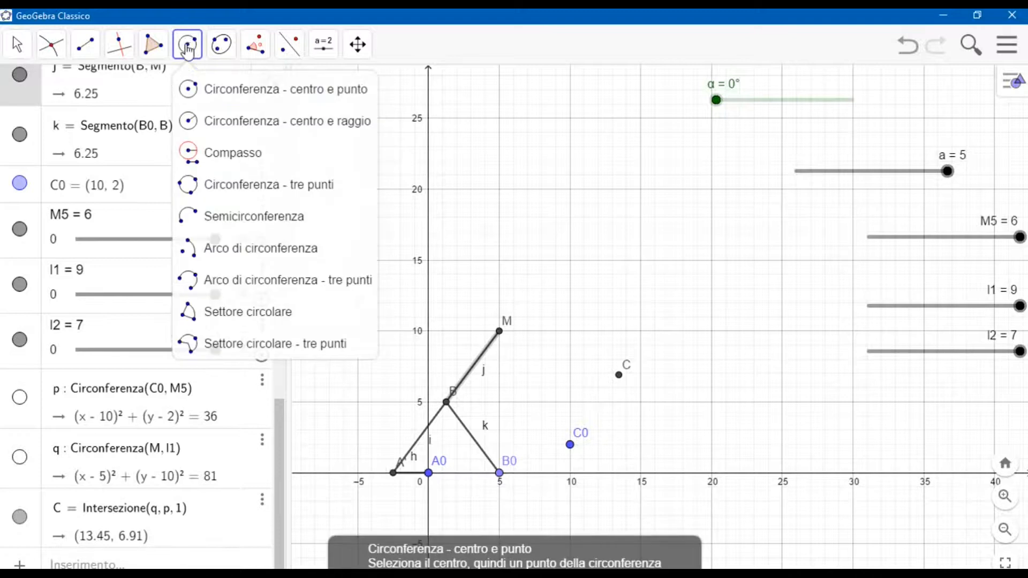
click(203, 120)
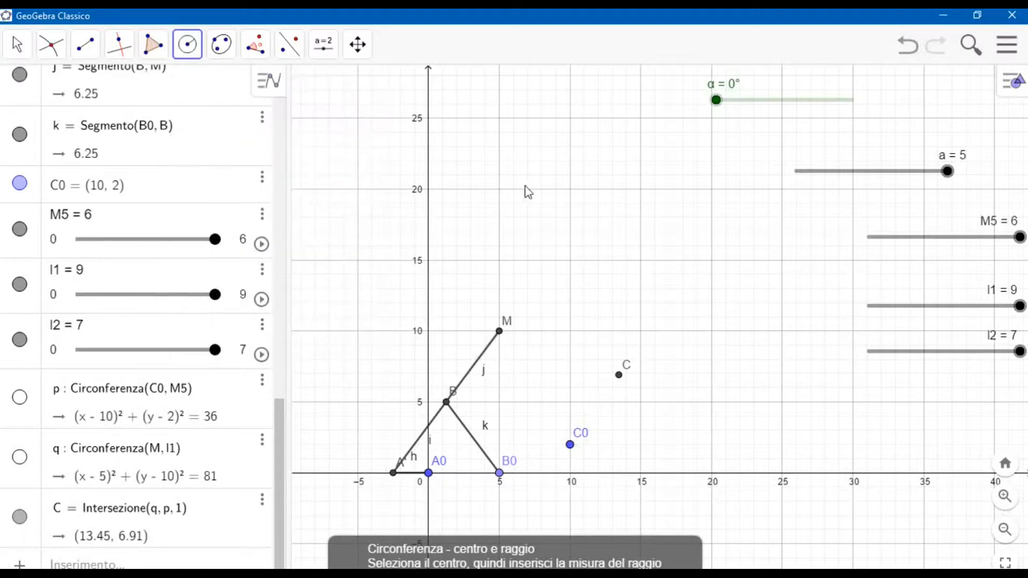
click(619, 375)
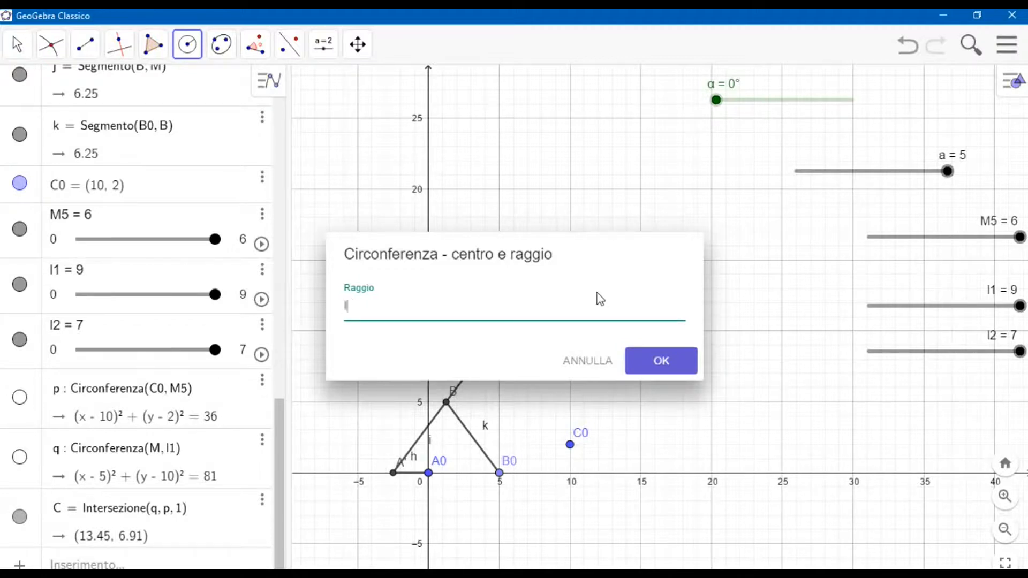
key(Return)
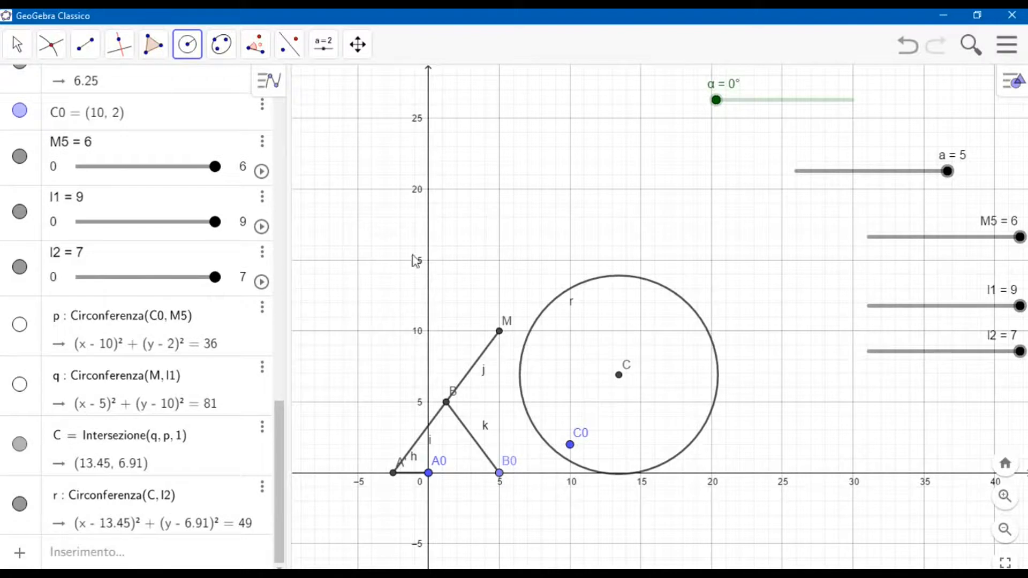
Draw a line through points C0 and C.
click(85, 46)
click(110, 91)
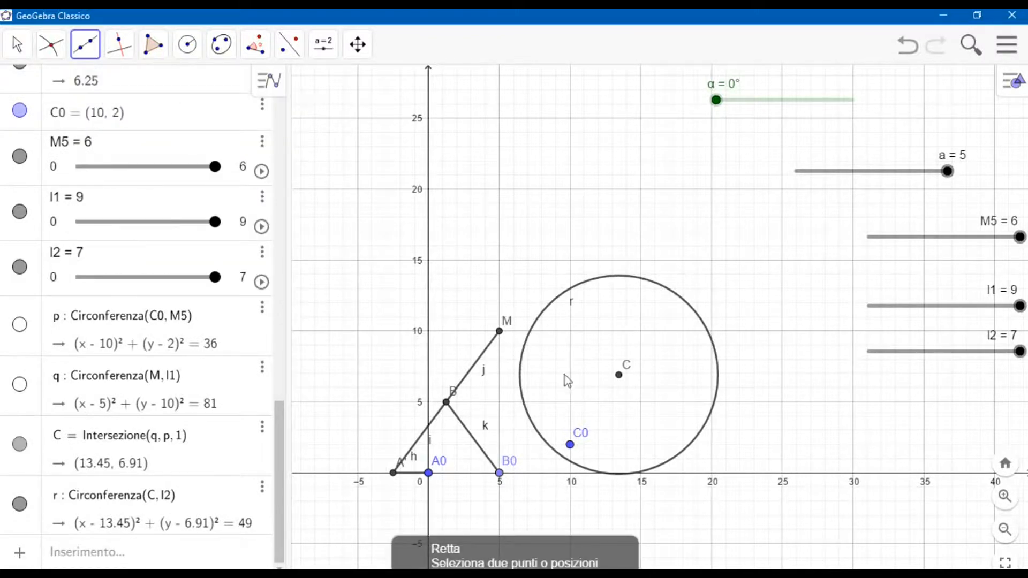
click(571, 447)
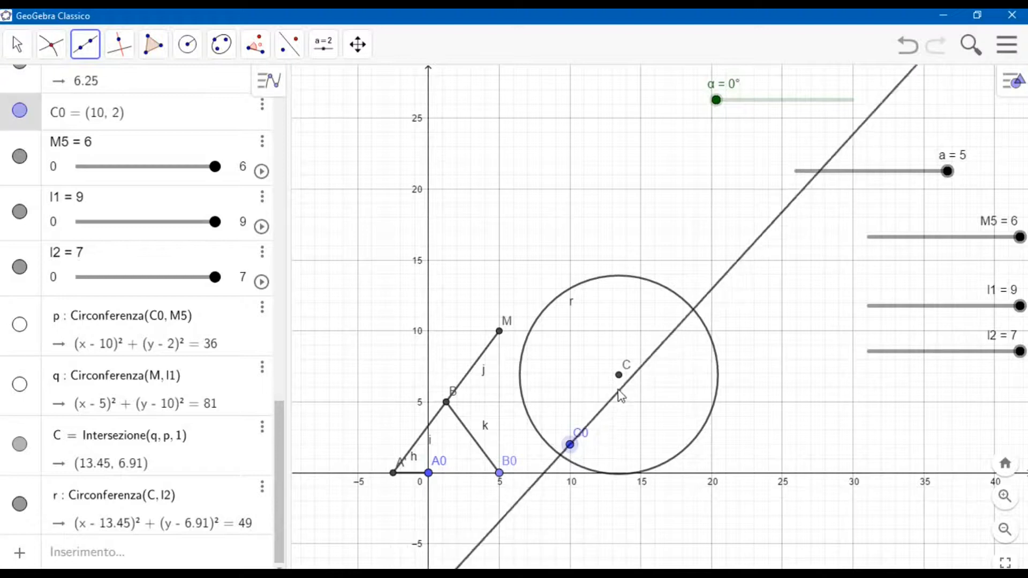
click(619, 376)
Intersect circle r with the line through C0 and C, keep only the second intersection by adding index 2, and hide both.
click(64, 54)
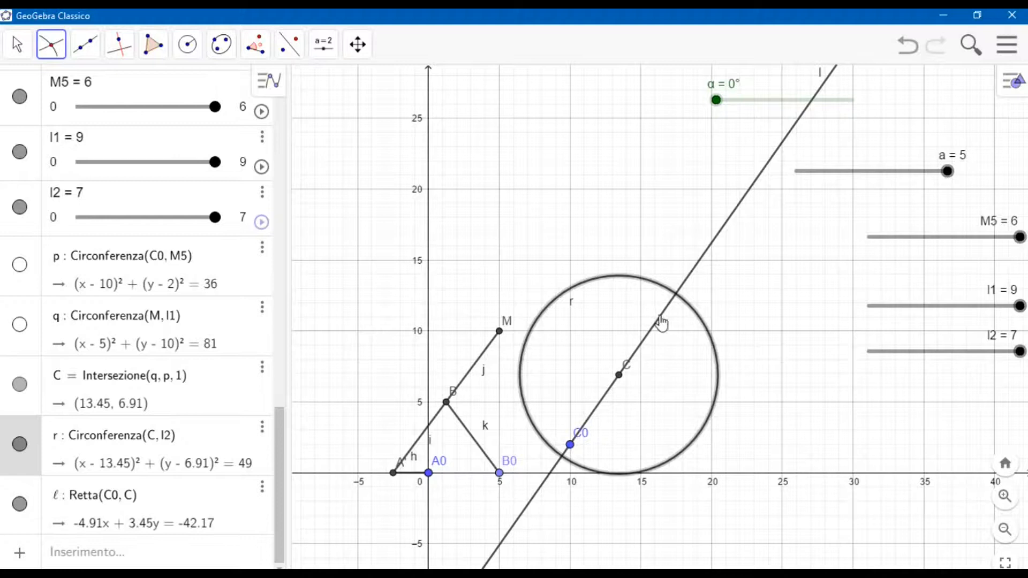
click(660, 321)
click(17, 44)
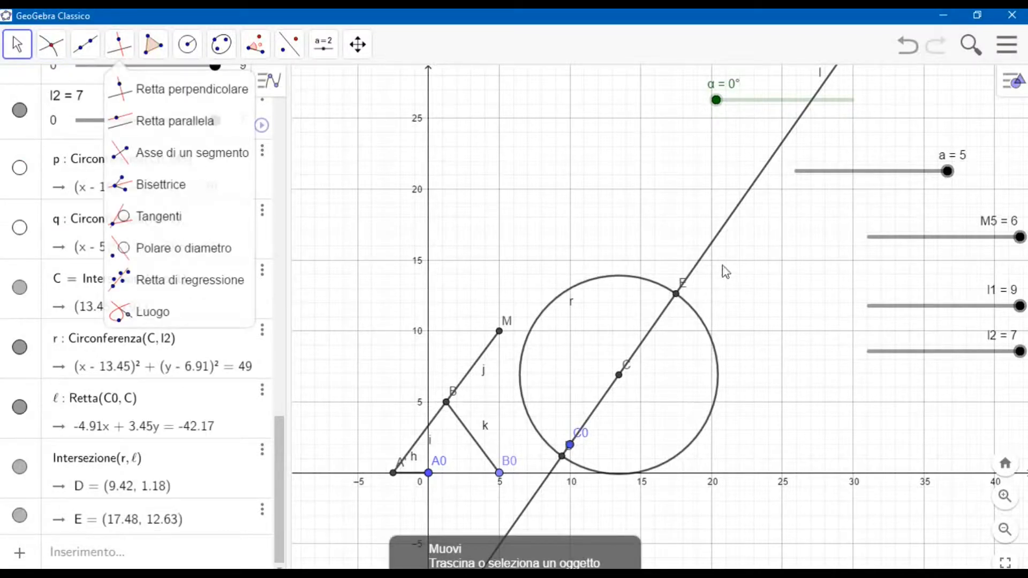
click(137, 460)
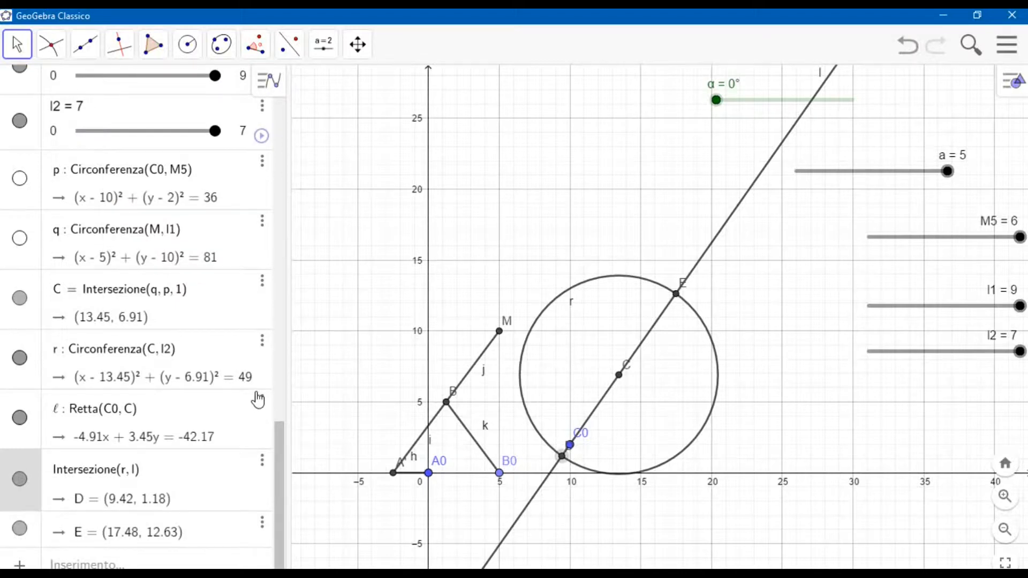
text(,2)
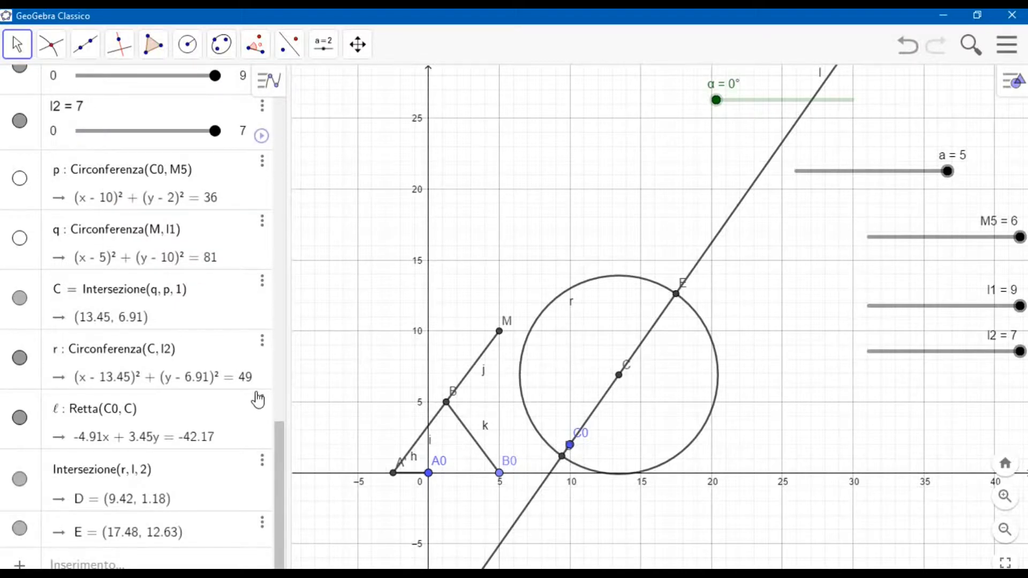
key(Return)
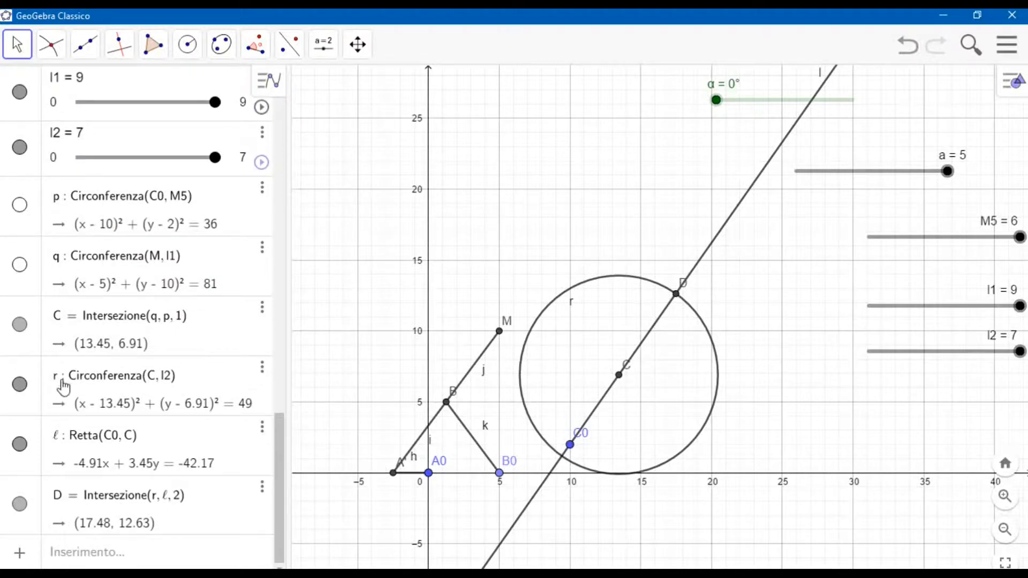
click(20, 385)
click(21, 444)
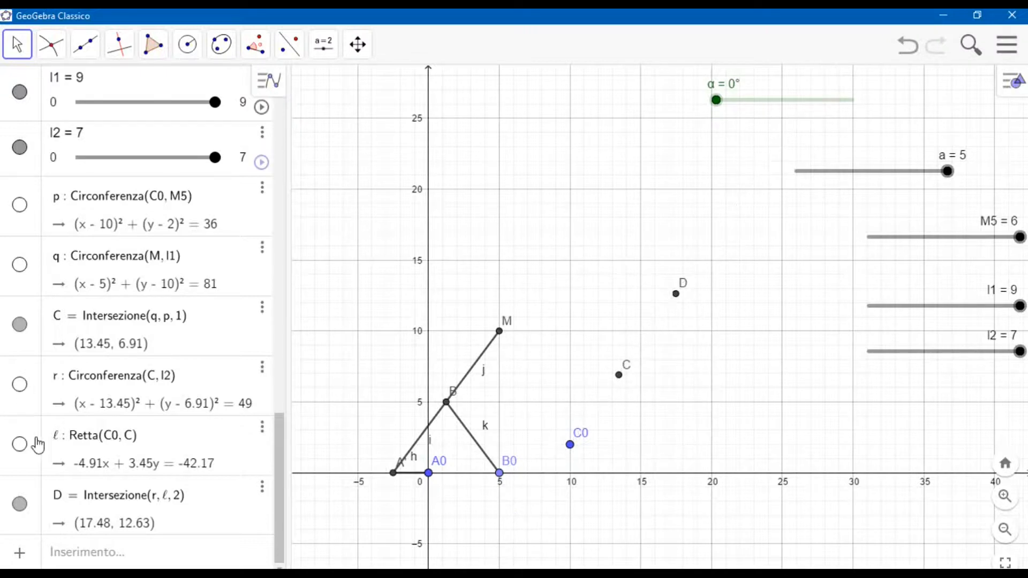
Draw a circle centred on M with radius l2 and another centred on D with radius l1.
click(188, 44)
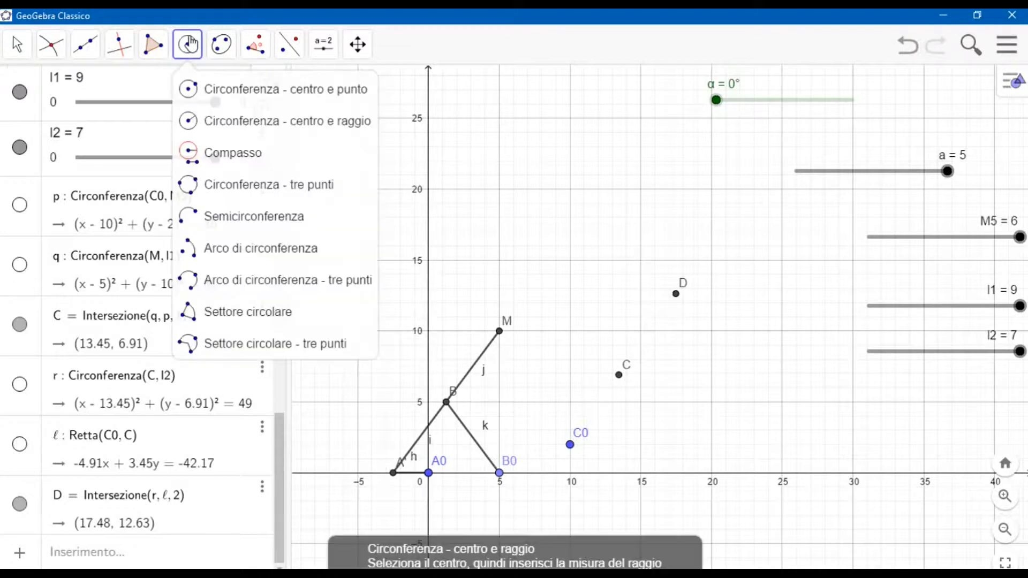
click(243, 122)
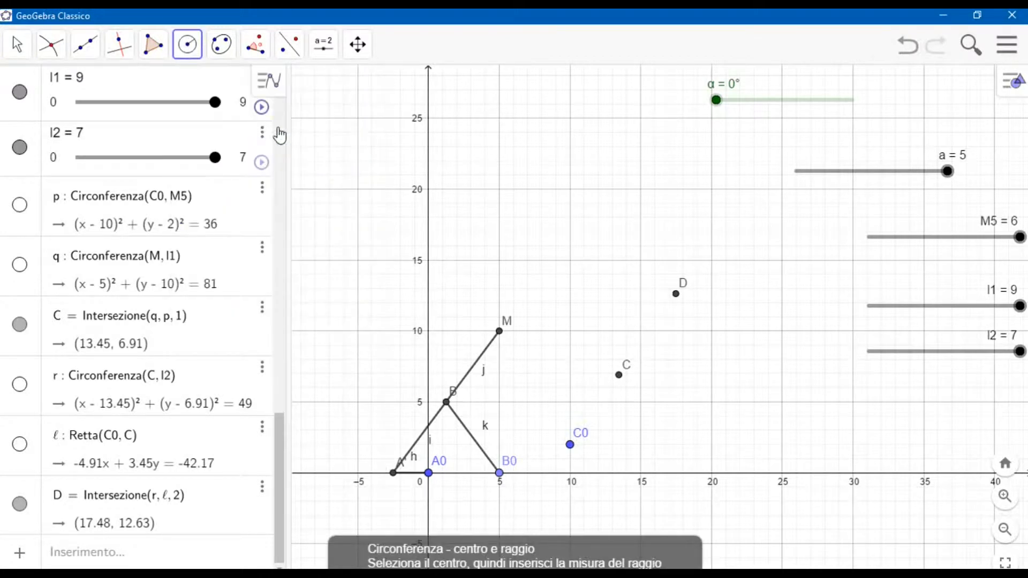
click(499, 331)
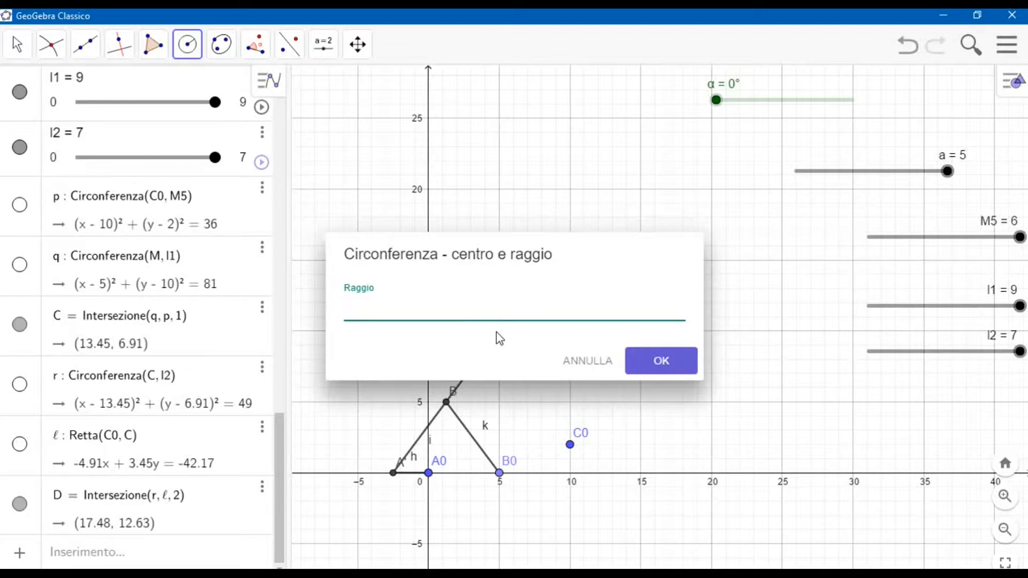
key(Return)
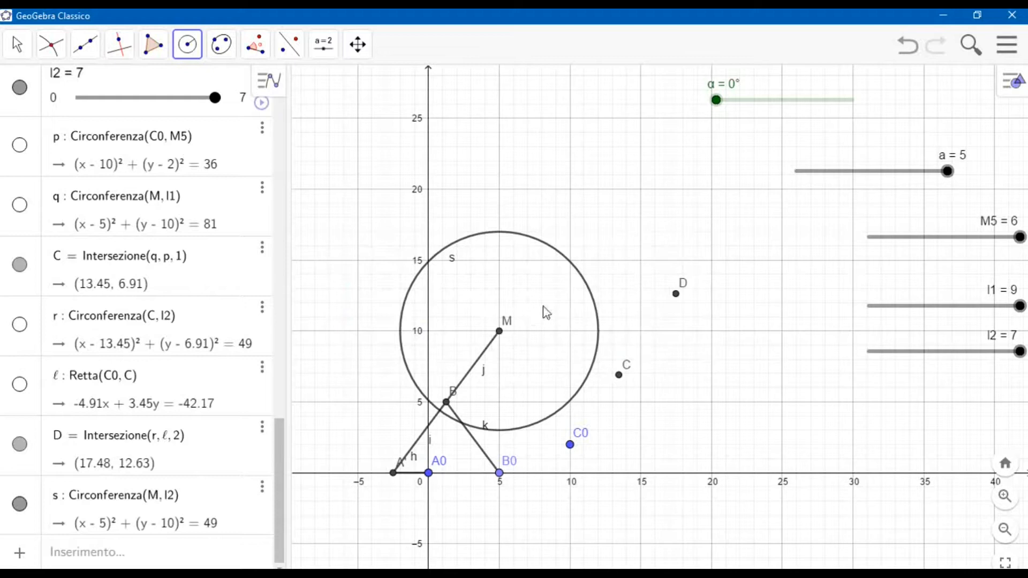
click(676, 298)
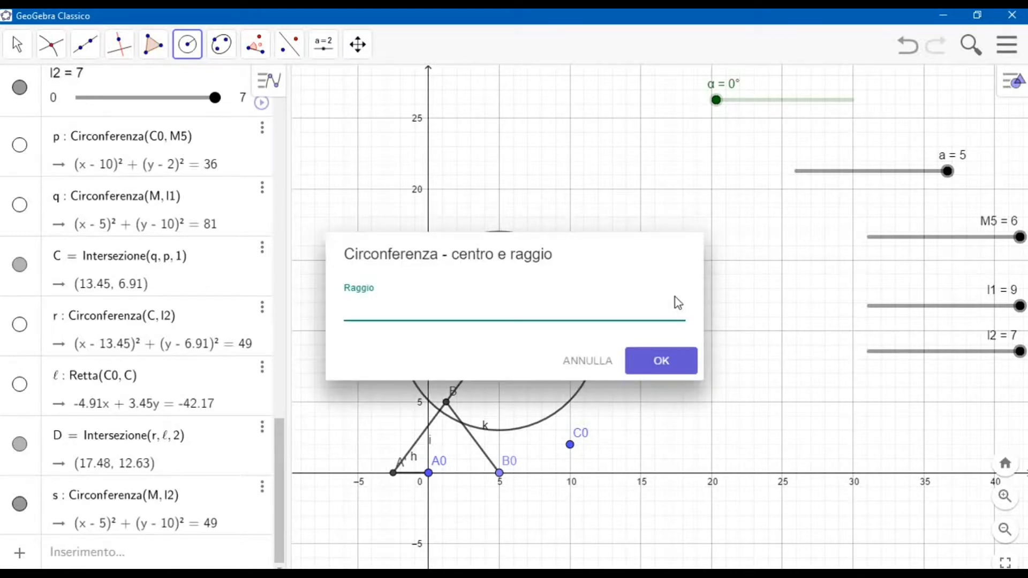
key(Return)
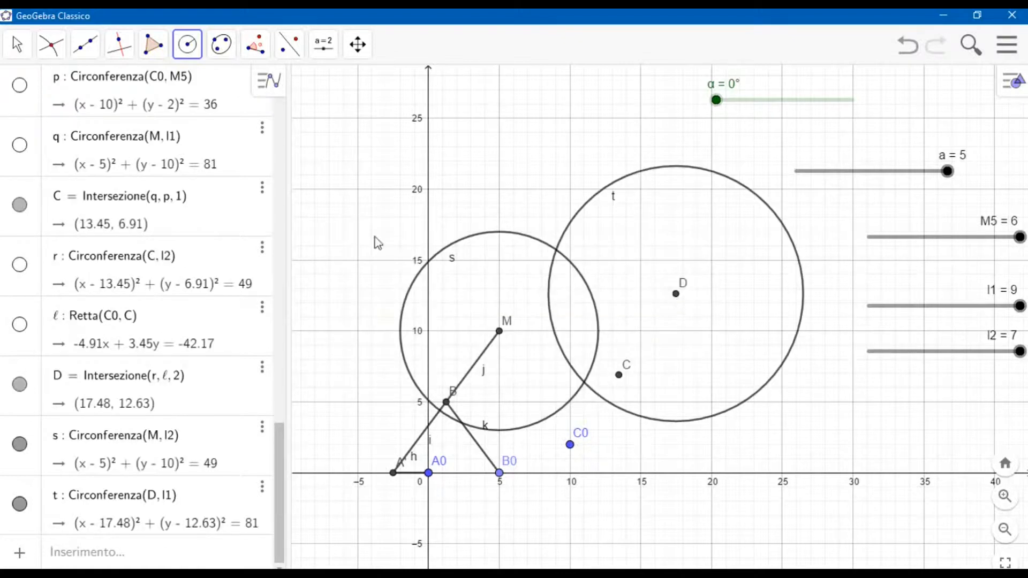
Intersect circles s and t, keep only the first intersection by adding index 1, and hide both circles.
click(52, 45)
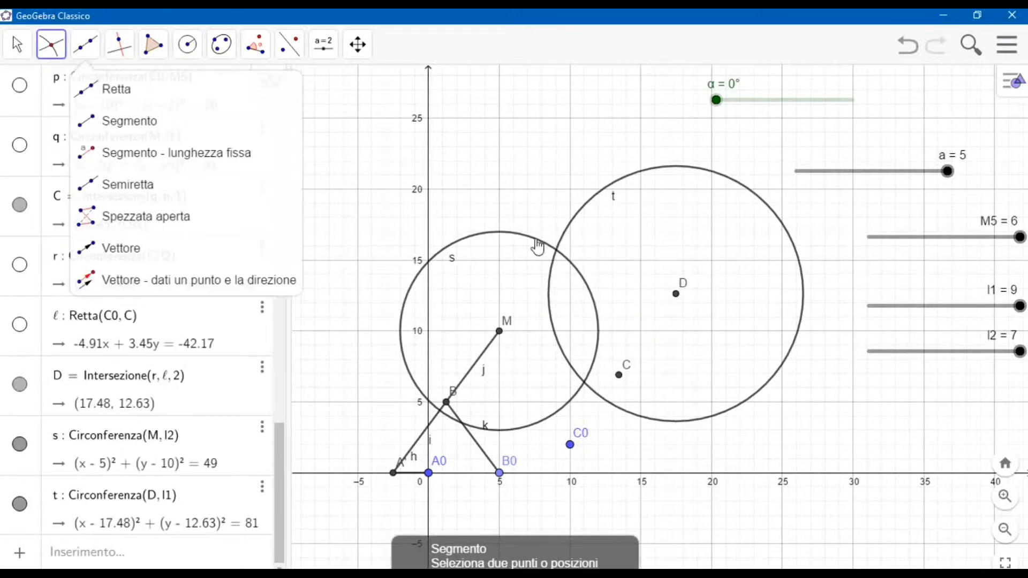
click(538, 244)
click(575, 231)
click(17, 45)
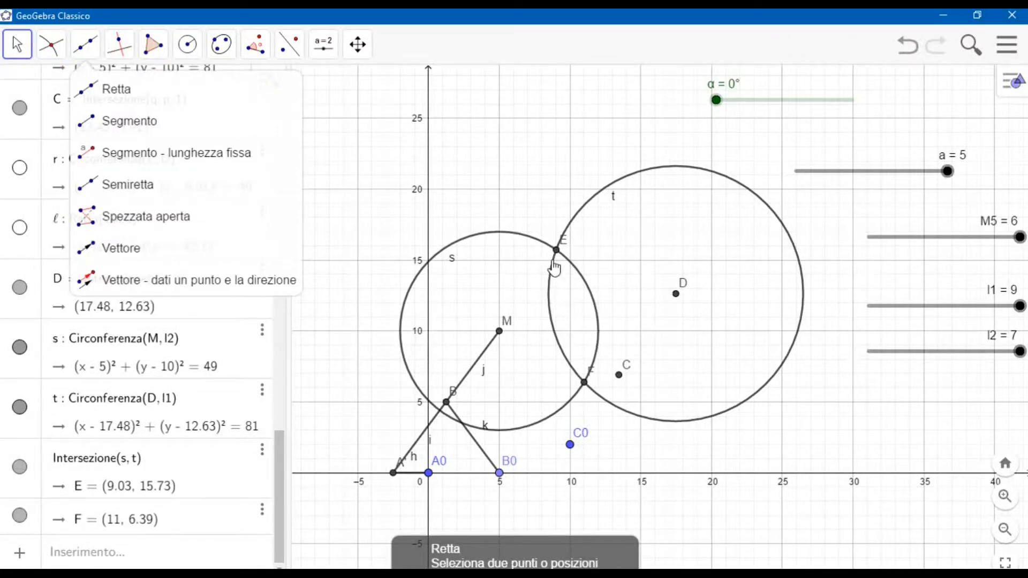
click(153, 456)
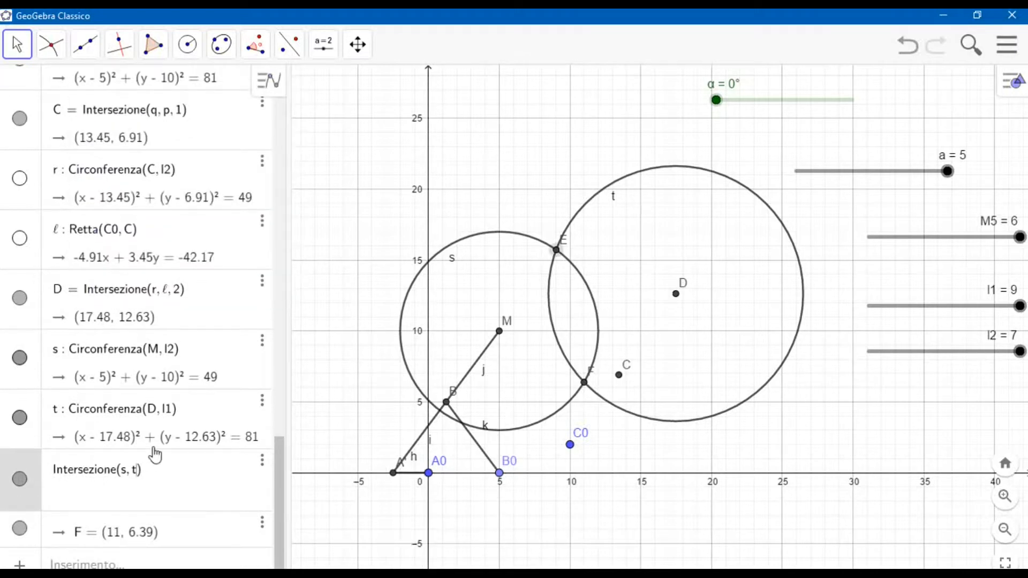
text(,1)
key(Return)
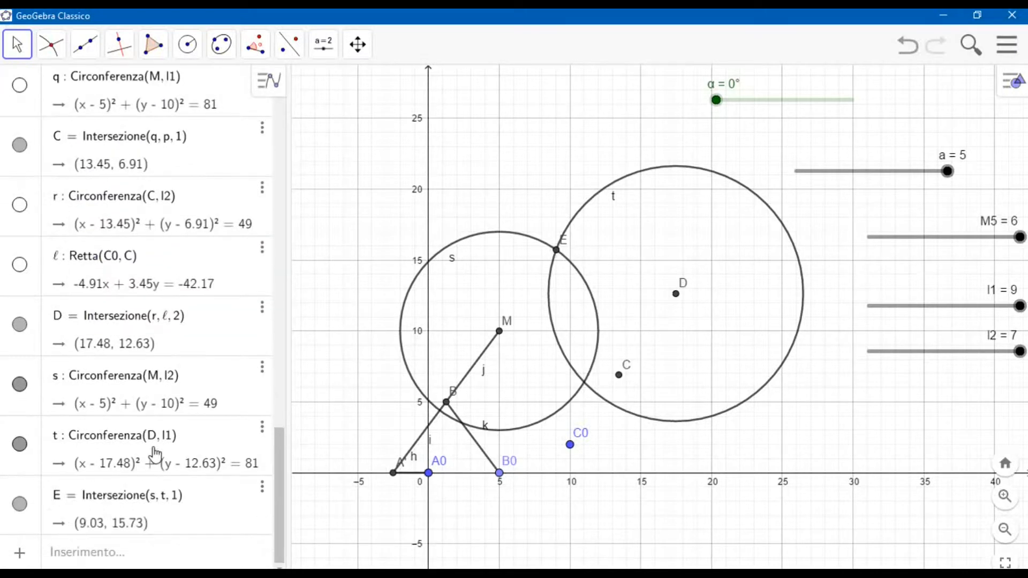
click(19, 444)
click(19, 384)
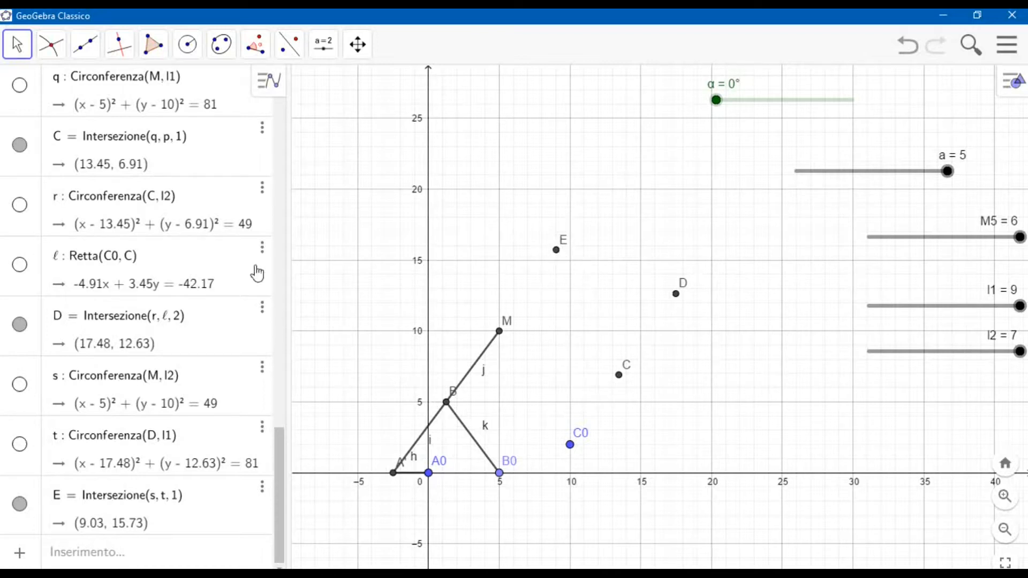
Draw the bars of the linkage as segments C0–C, M–C, C–D, D–E and E–M.
click(85, 44)
click(115, 119)
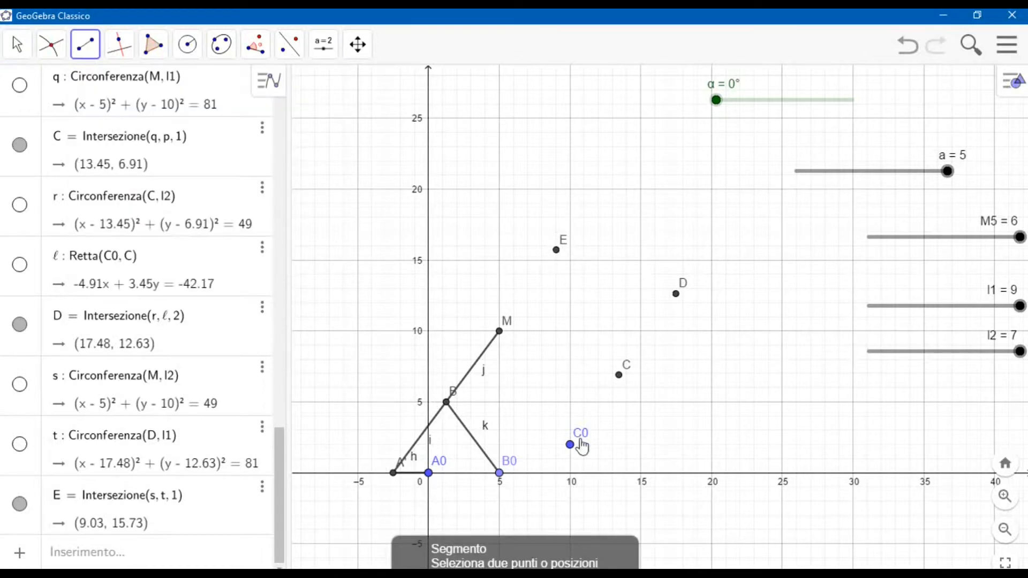
click(572, 444)
click(619, 375)
click(499, 332)
click(619, 375)
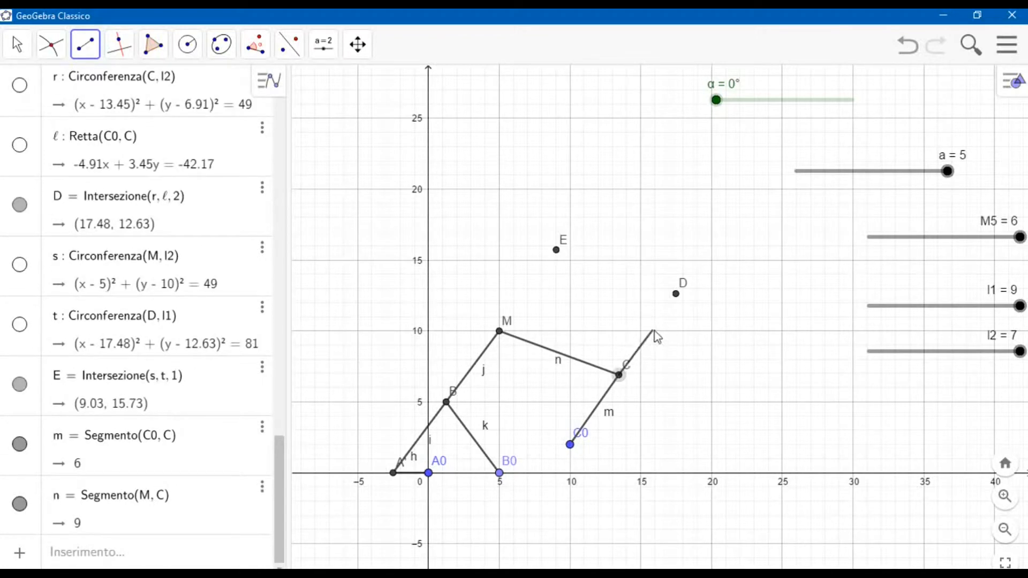
click(676, 293)
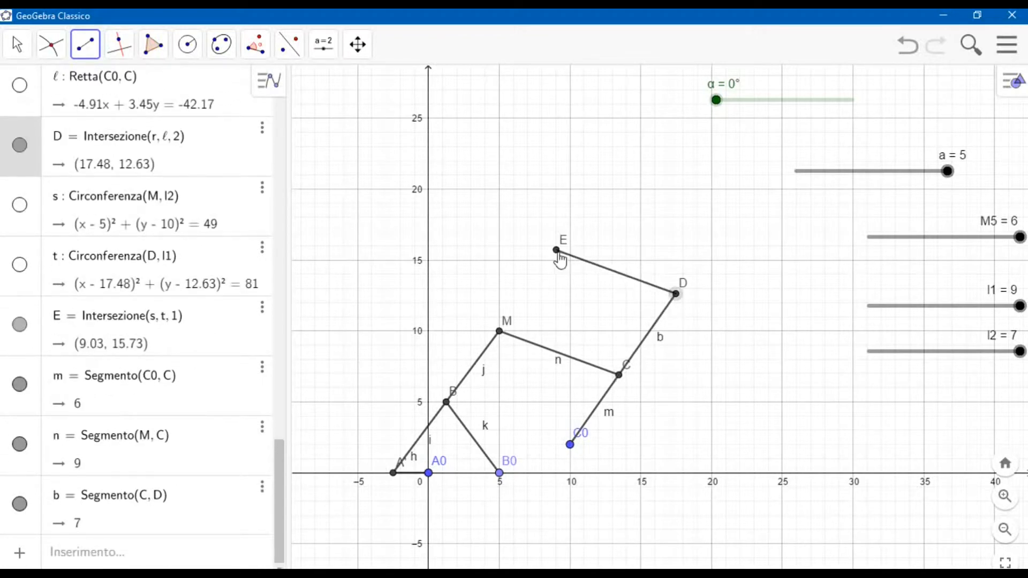
click(557, 250)
click(499, 331)
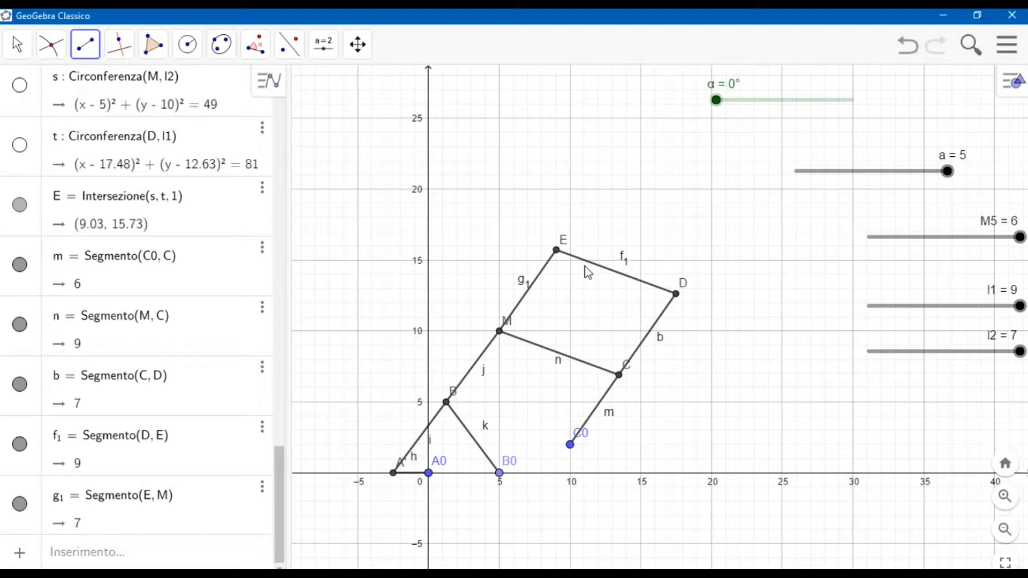
Draw a line through C0 and M and another line through D and E.
click(75, 50)
click(107, 89)
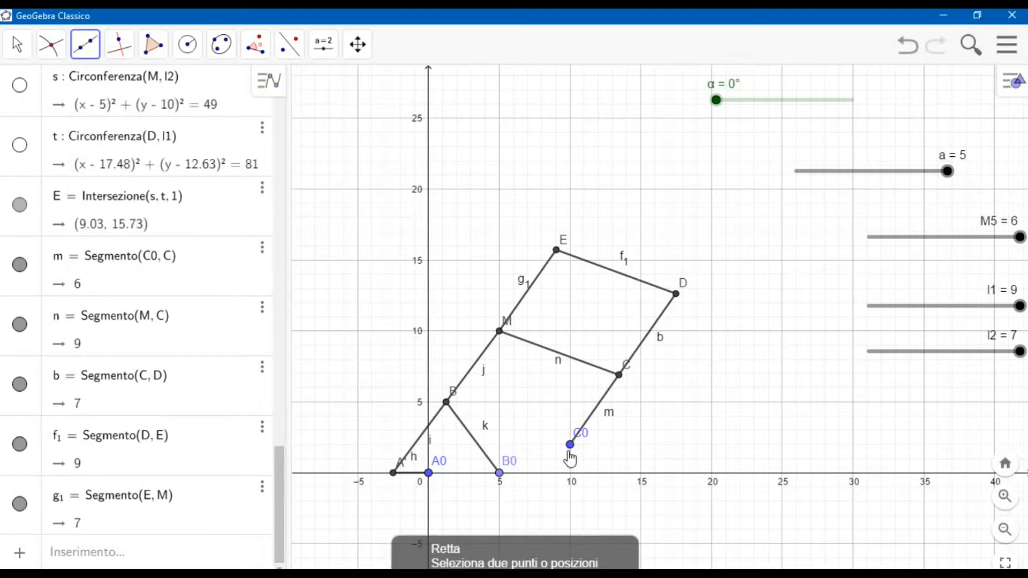
click(569, 445)
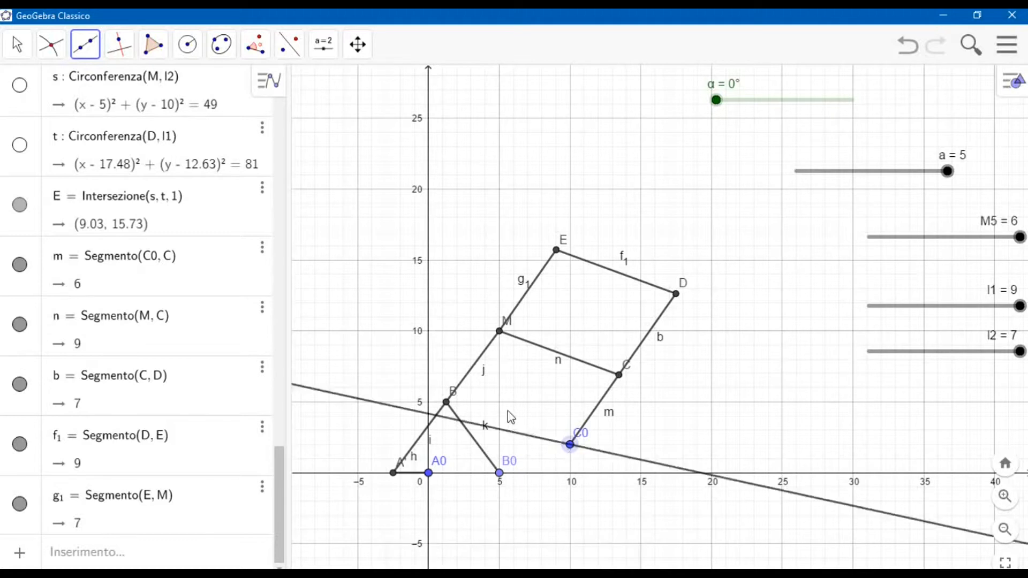
click(500, 332)
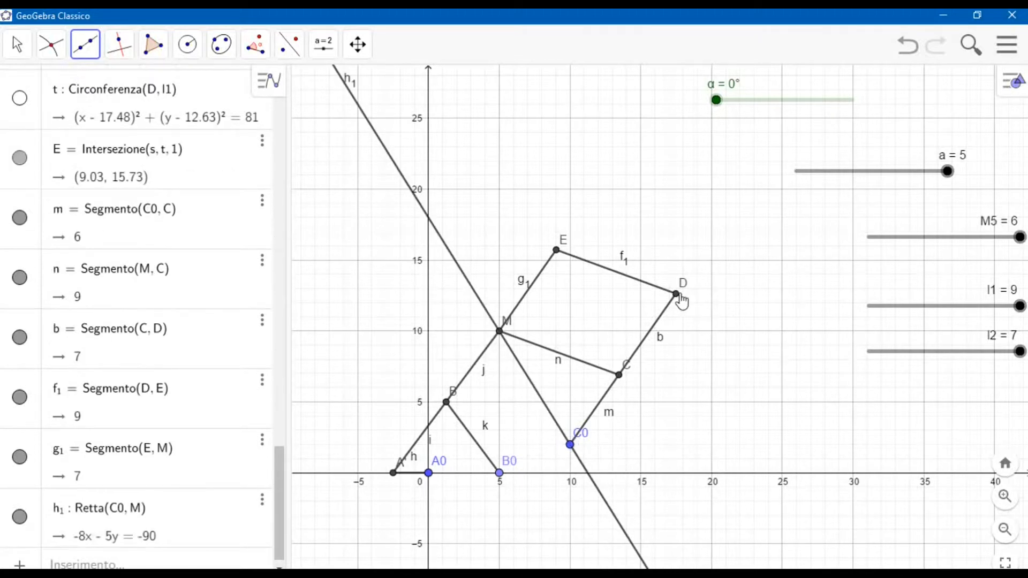
click(678, 295)
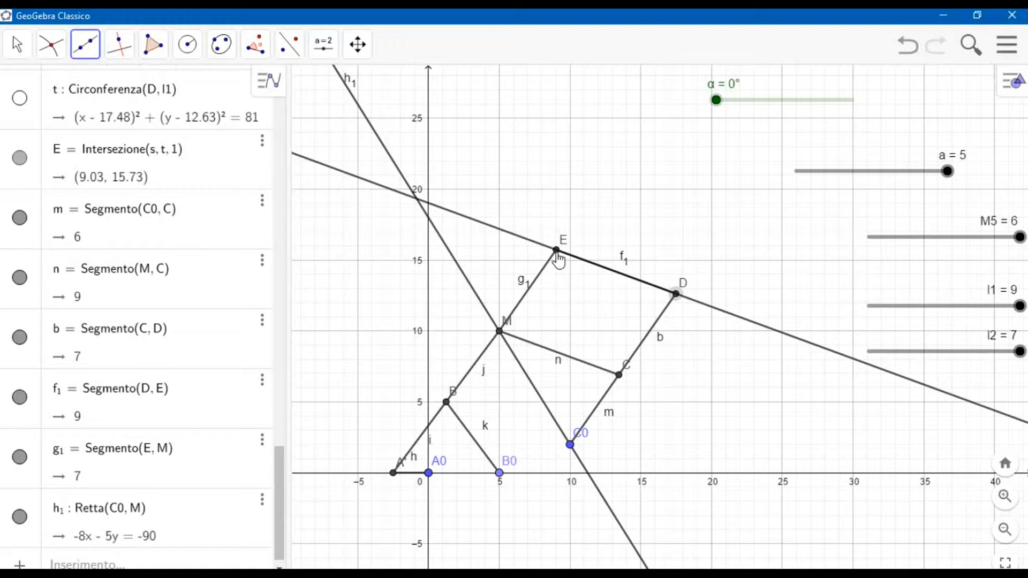
click(557, 250)
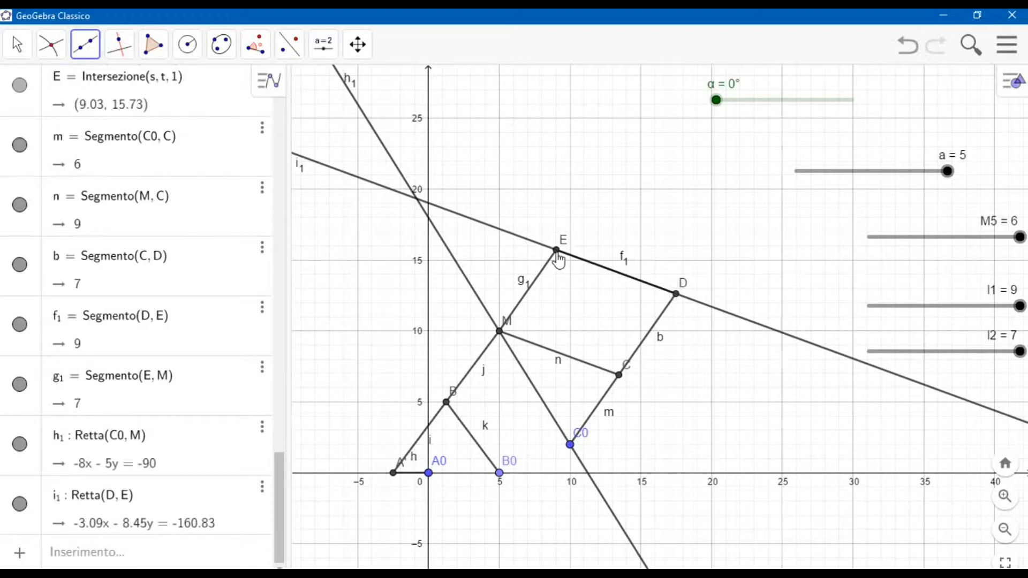
Mark the intersection of line C0–M with line D–E and hide both lines.
click(51, 44)
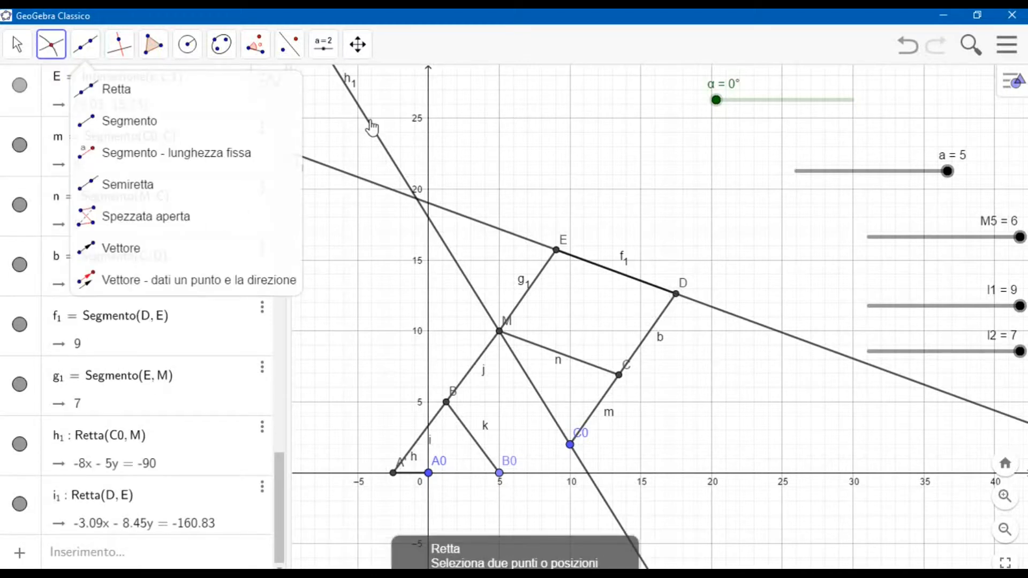
click(370, 128)
click(368, 183)
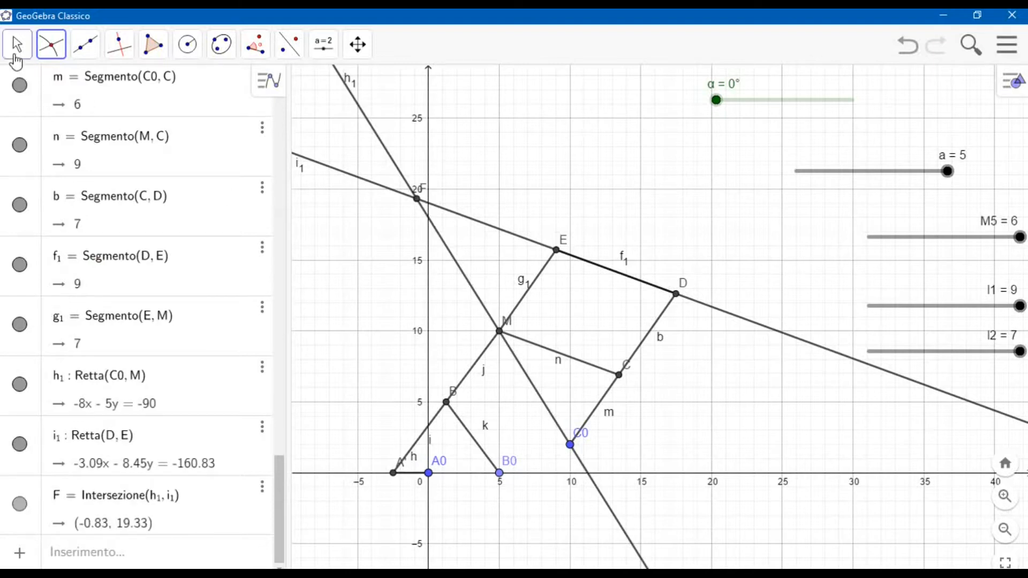
click(16, 44)
click(20, 445)
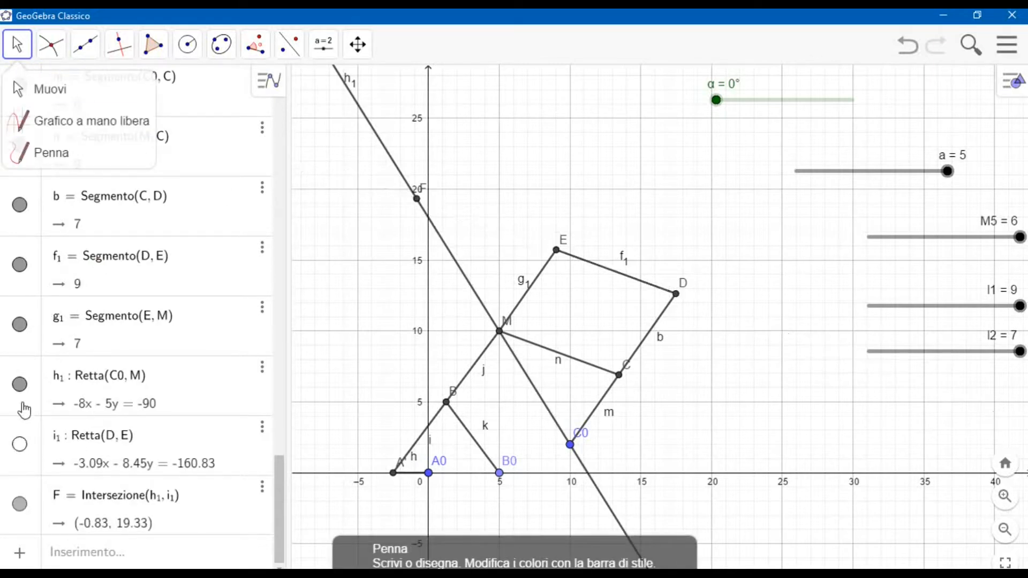
click(20, 385)
Draw a segment from point E to point F.
click(89, 49)
click(83, 42)
click(97, 118)
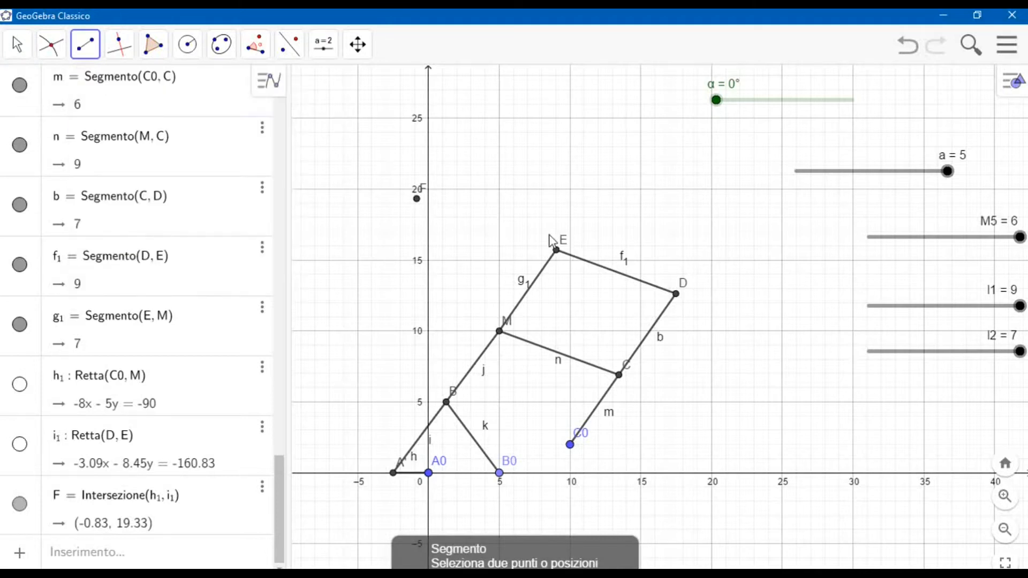
click(557, 253)
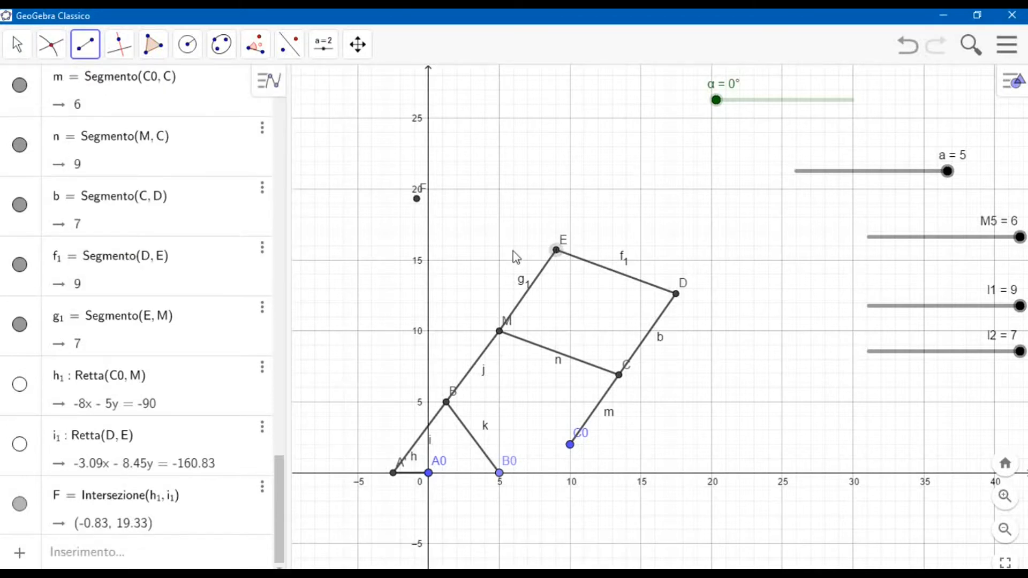
click(417, 199)
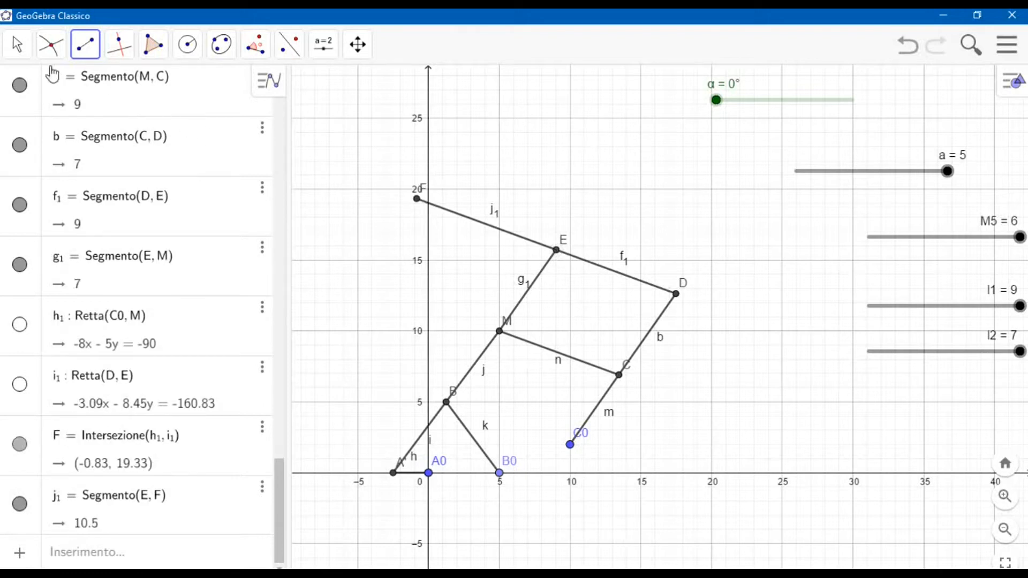
Turn on the trace of point F and start the animation of slider α.
click(10, 55)
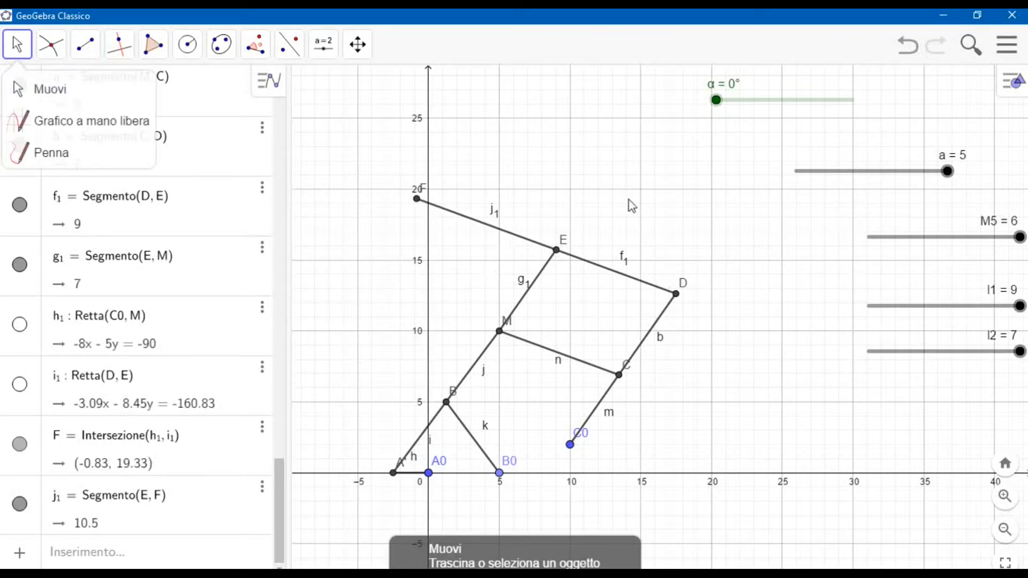
click(418, 200)
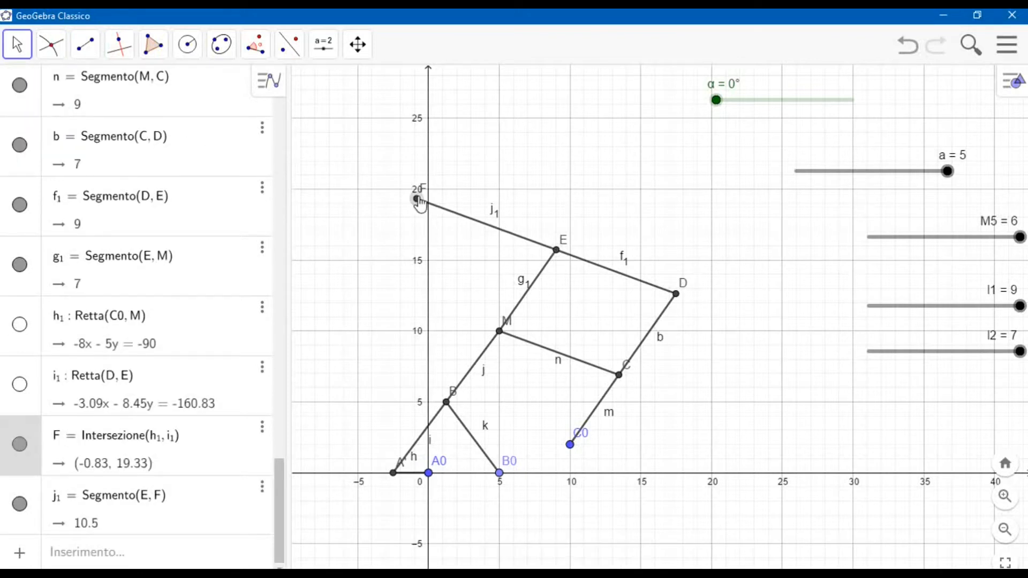
right_click(418, 199)
click(469, 282)
drag(279, 509, 281, 133)
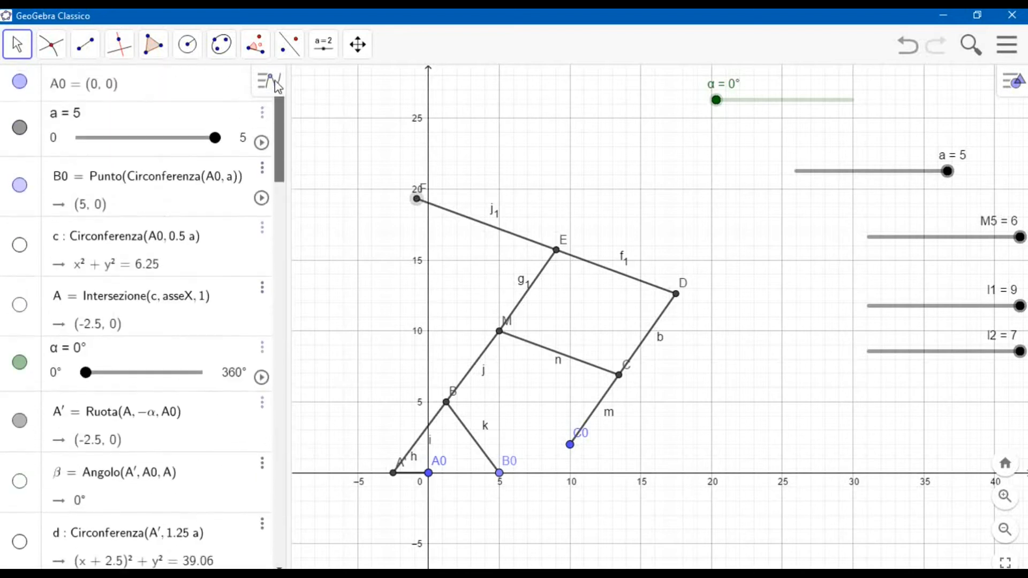
click(261, 378)
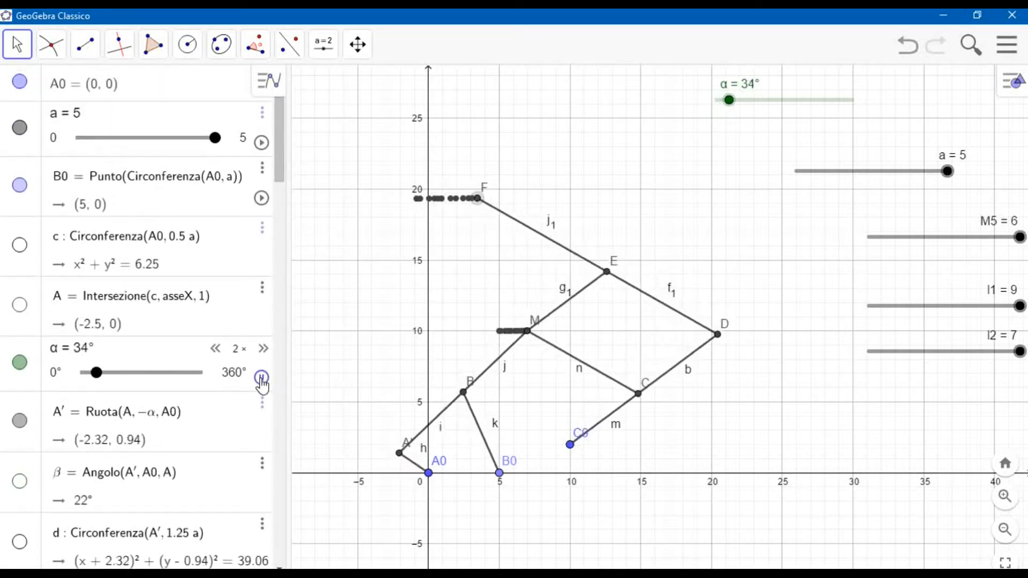